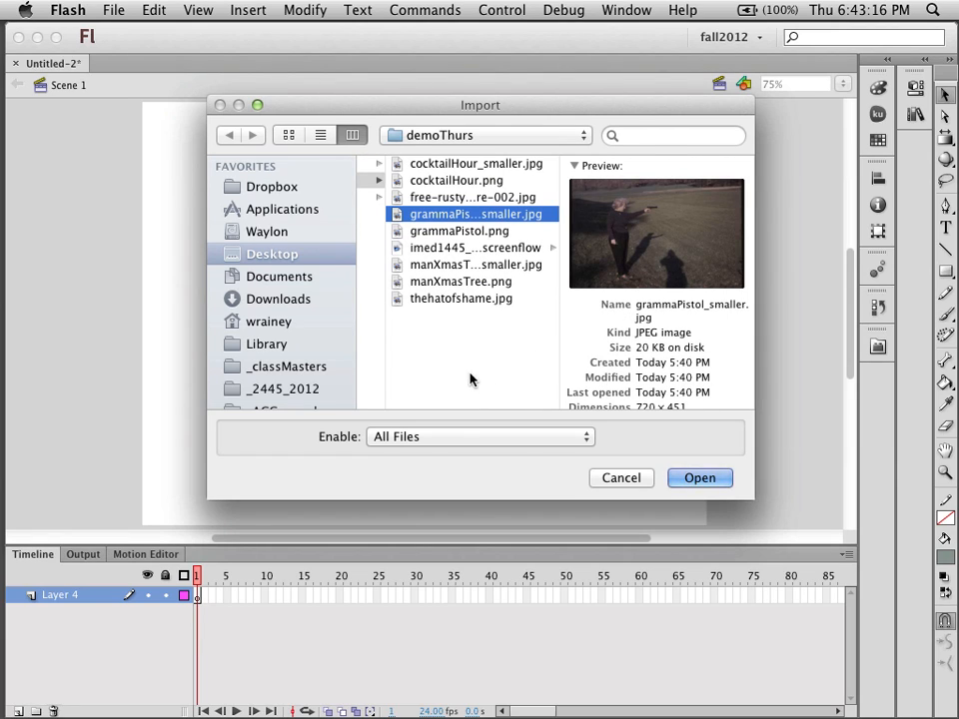
Import manXmasTree_smaller.jpg onto the stage and rename its layer sweater.
left_click(416, 266)
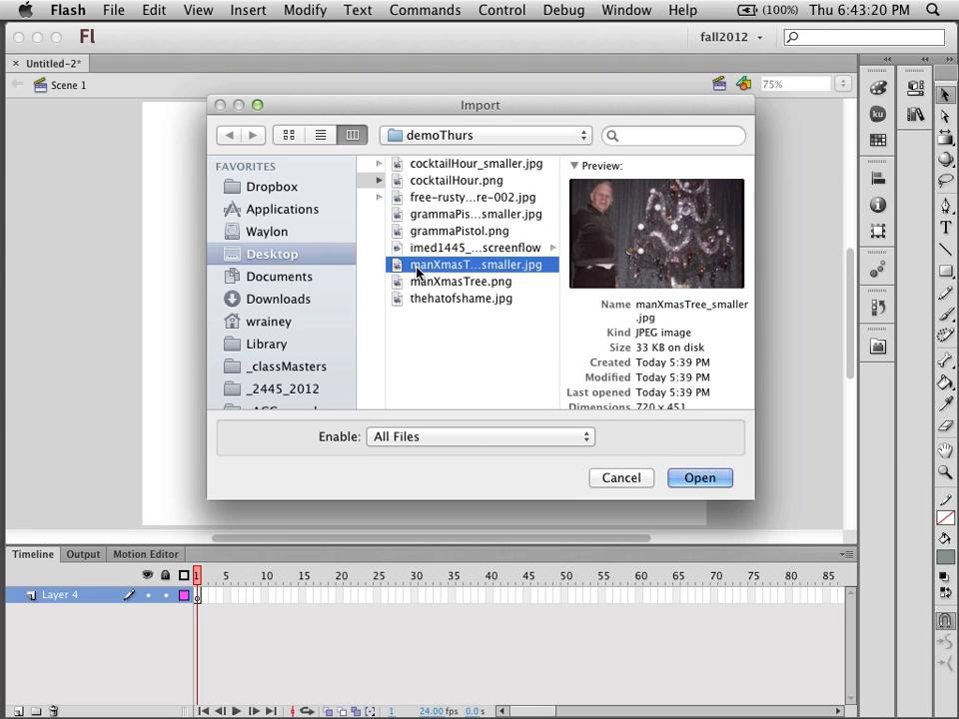
left_click(698, 478)
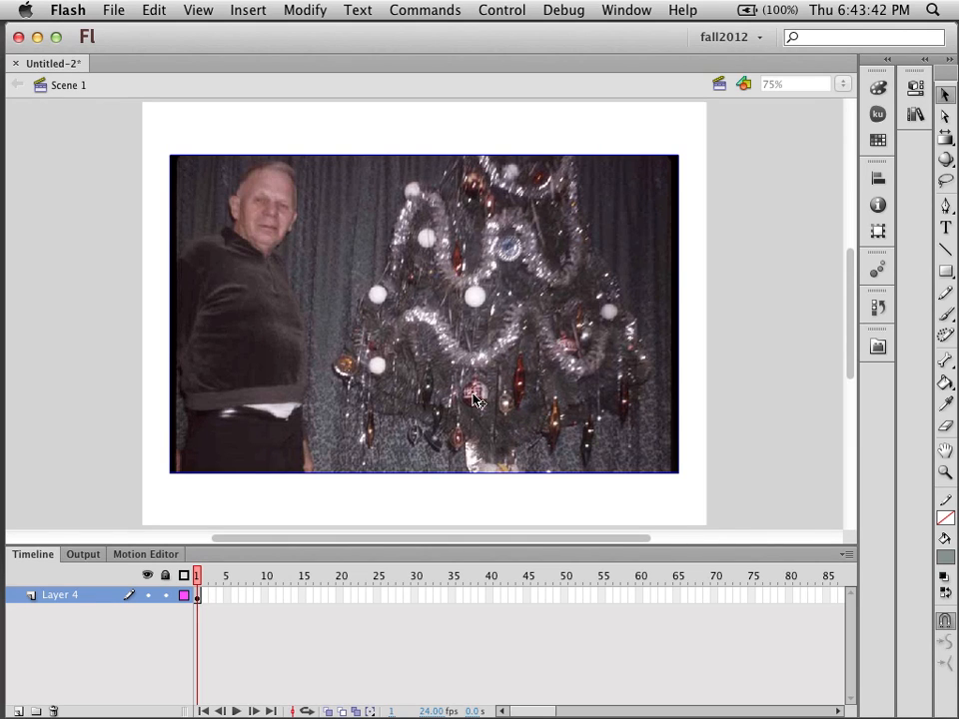
double_click(60, 595)
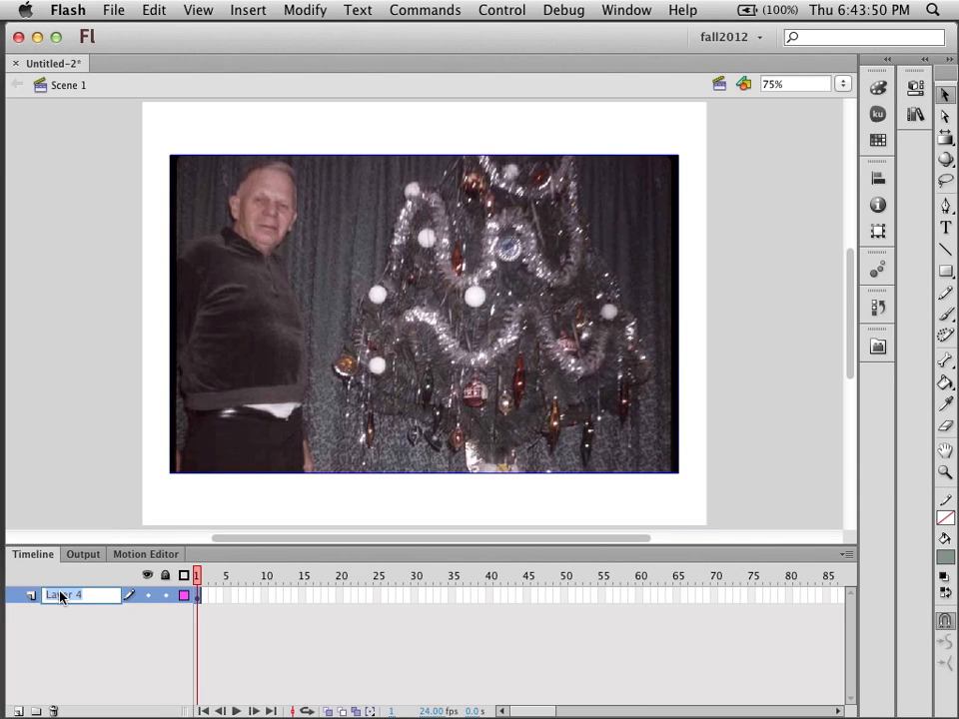
type("sweater")
key("Return")
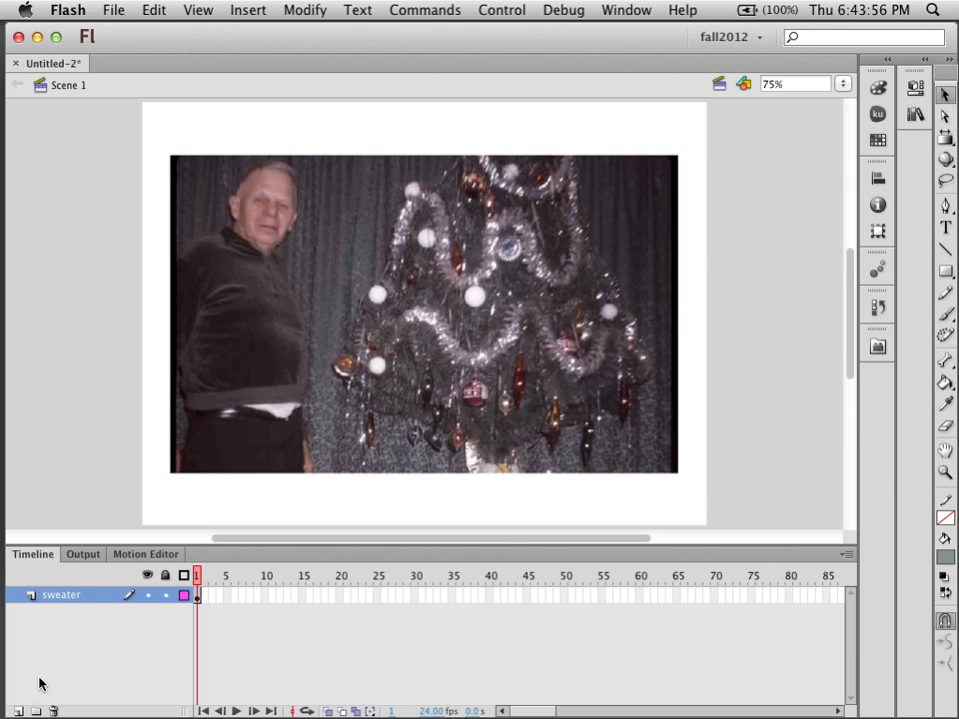
Add a layer above sweater and import cocktailHour_smaller.jpg from the demoThurs folder onto it.
left_click(18, 711)
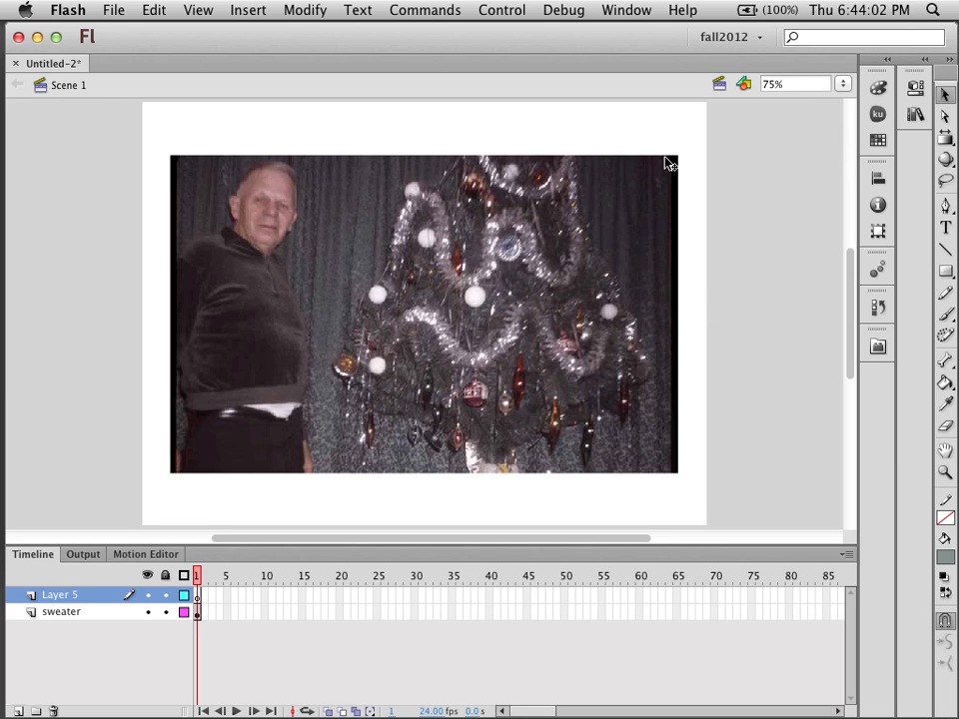
key("super+r")
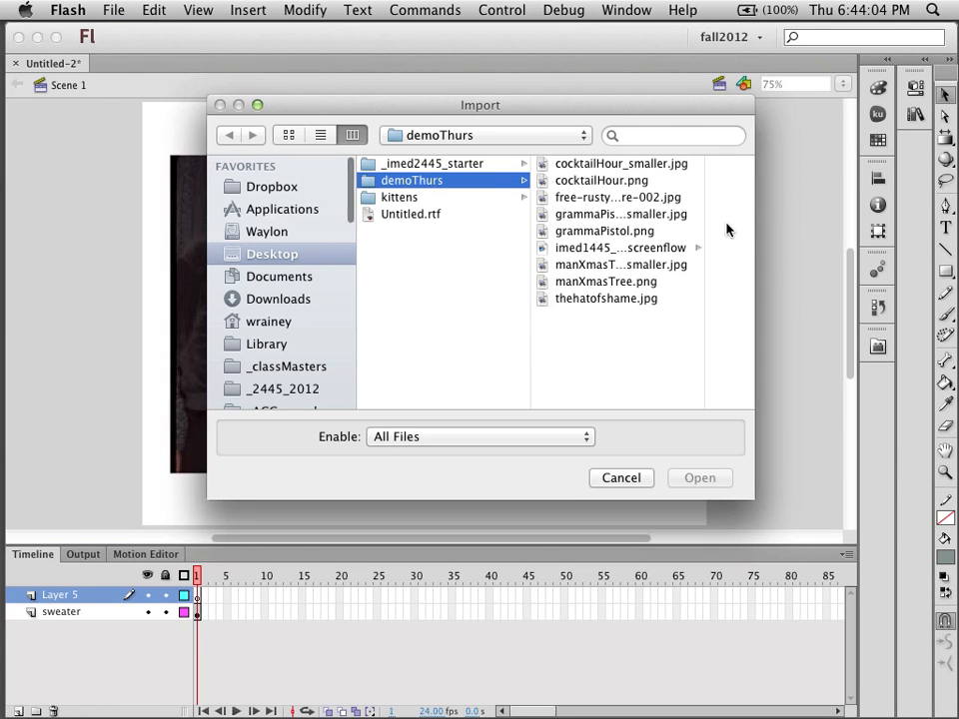
left_click(552, 297)
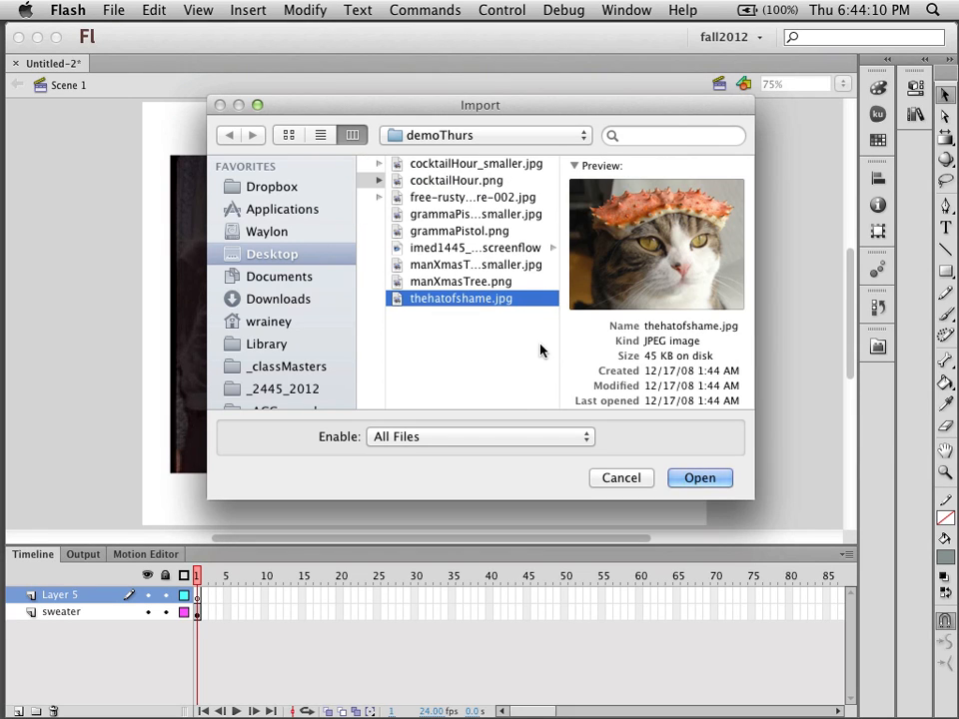
left_click(400, 166)
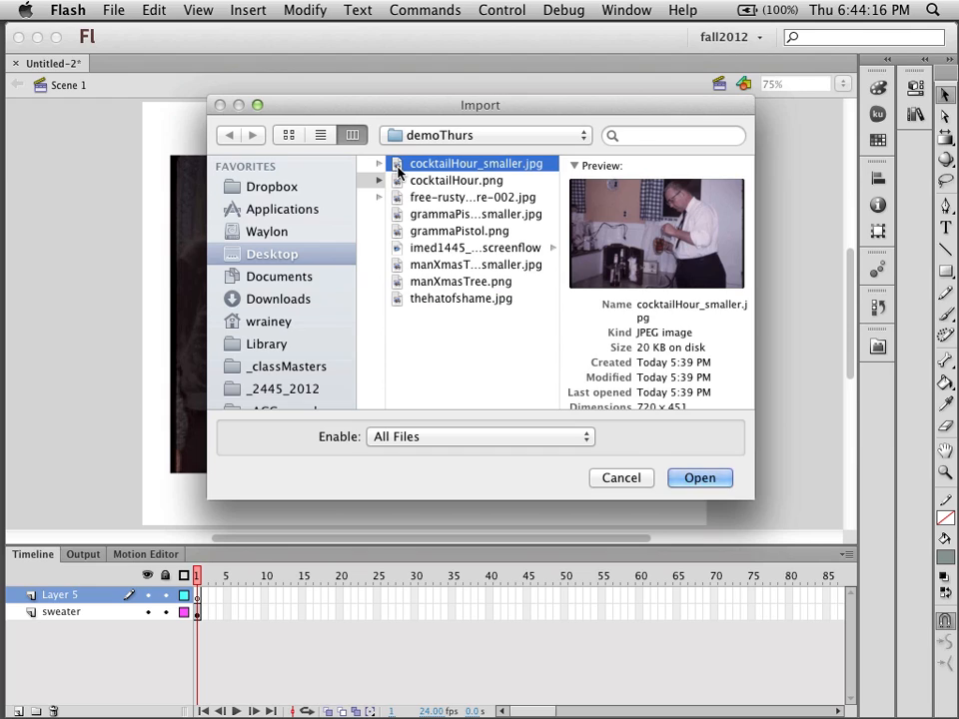
double_click(399, 168)
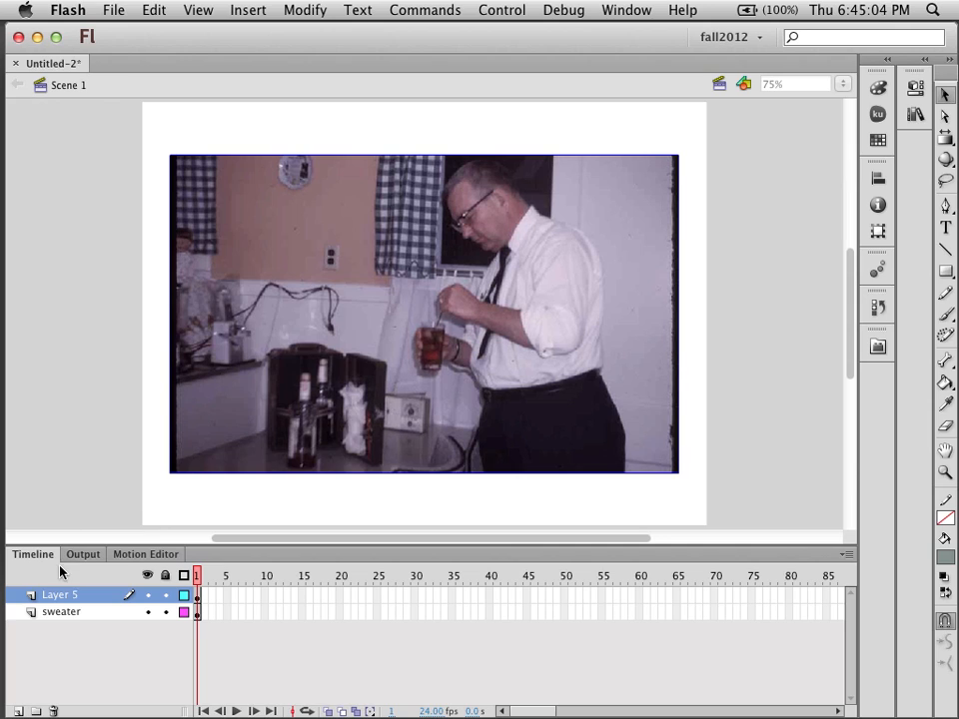
Rename the layer holding the cocktail hour photo as boozehound.
double_click(64, 599)
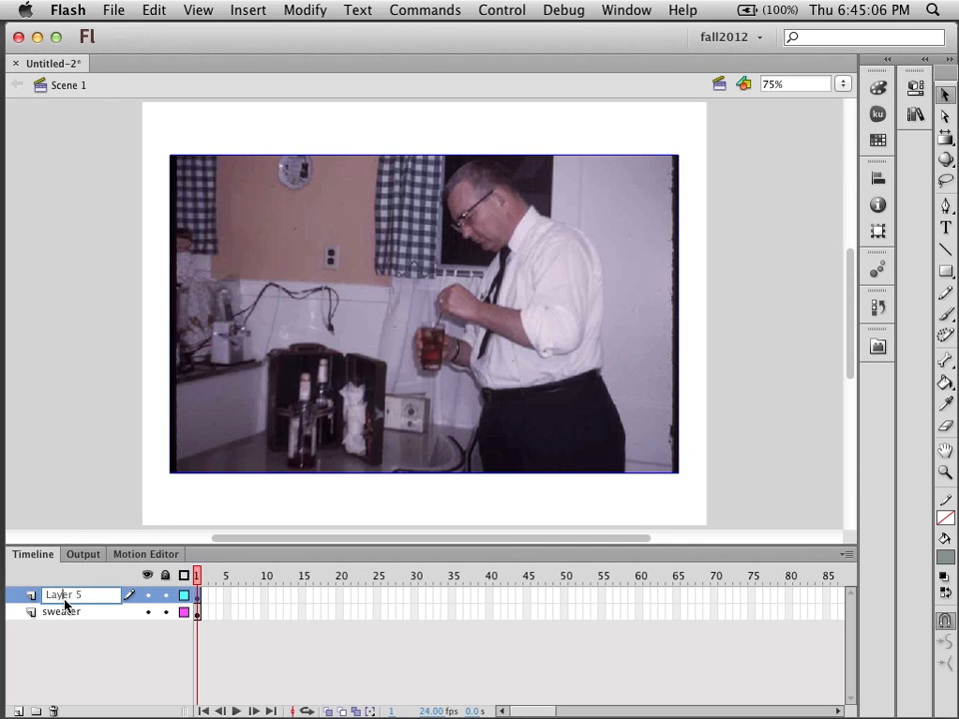
triple_click(64, 599)
type("boozehound")
key("Return")
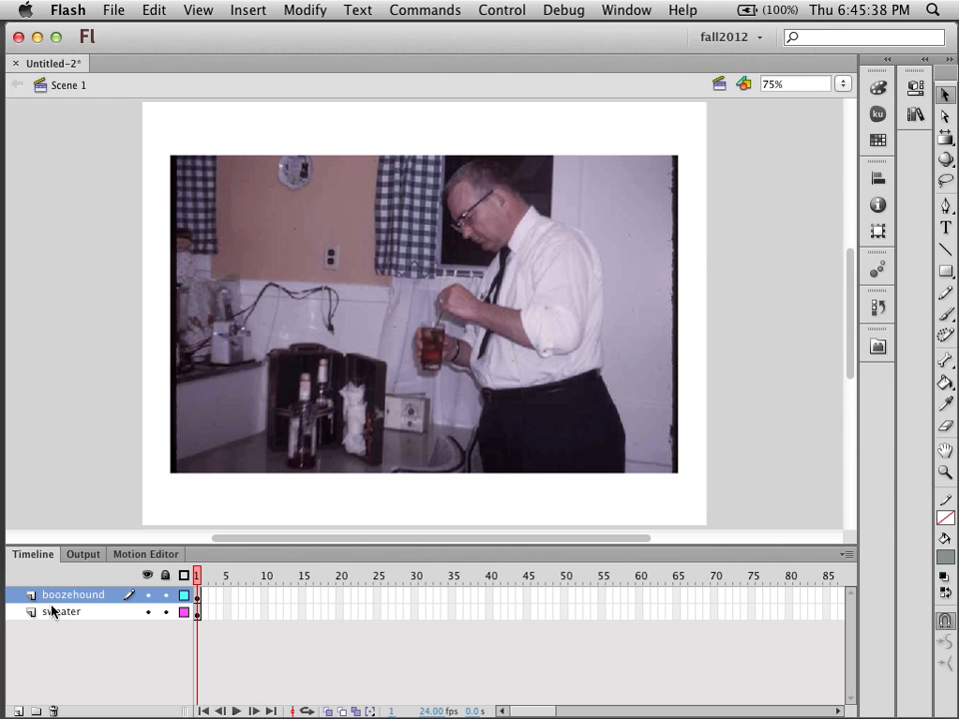
Add a new layer above boozehound and turn it into a mask layer.
left_click(18, 711)
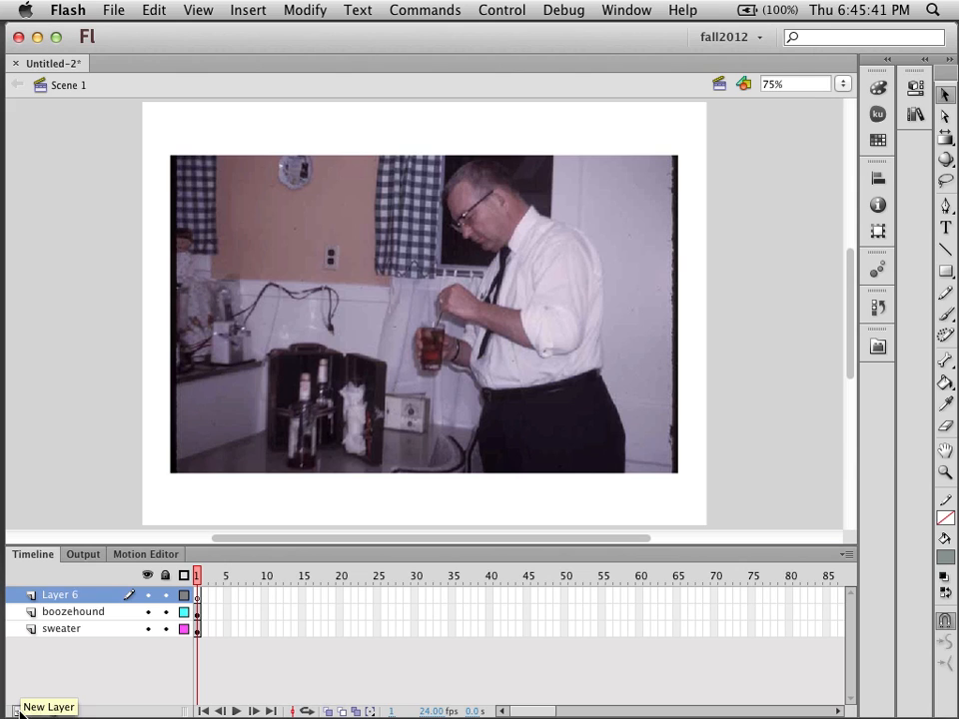
right_click(31, 601)
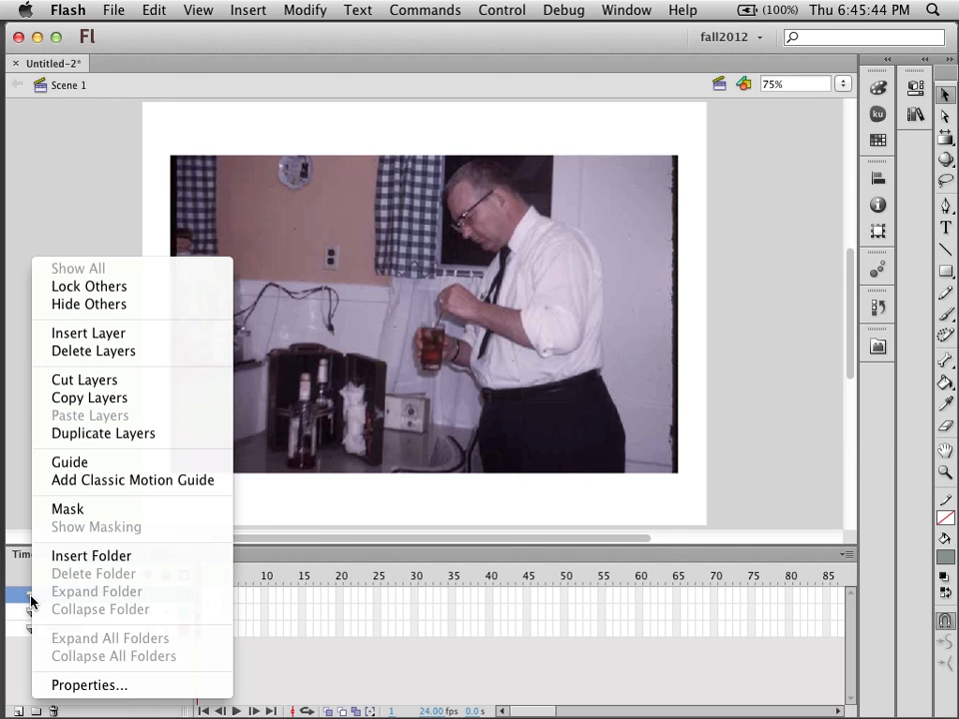
left_click(76, 511)
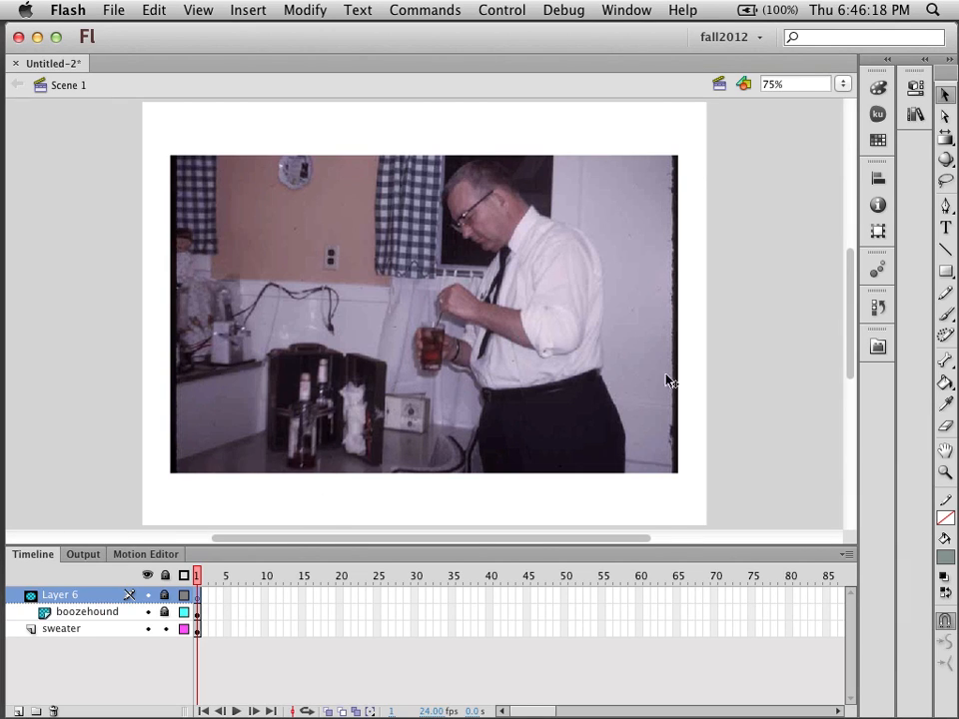
Unlock the mask layer and draw a magenta filled rectangle on it, covering the left half of the photo past its top and bottom edges.
left_click(946, 557)
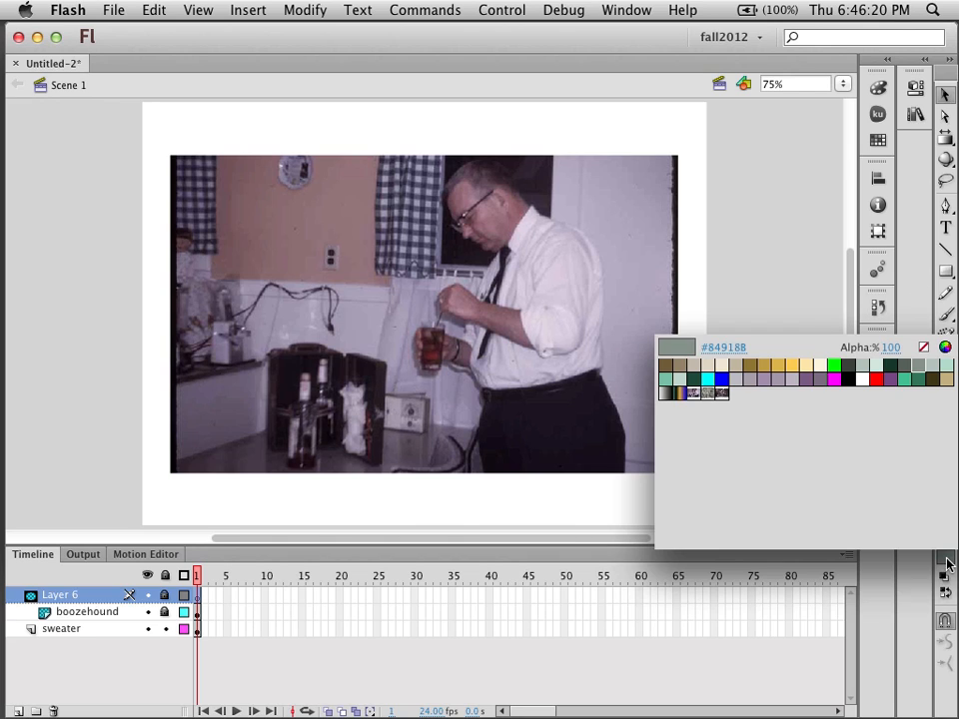
left_click(839, 380)
left_click(946, 272)
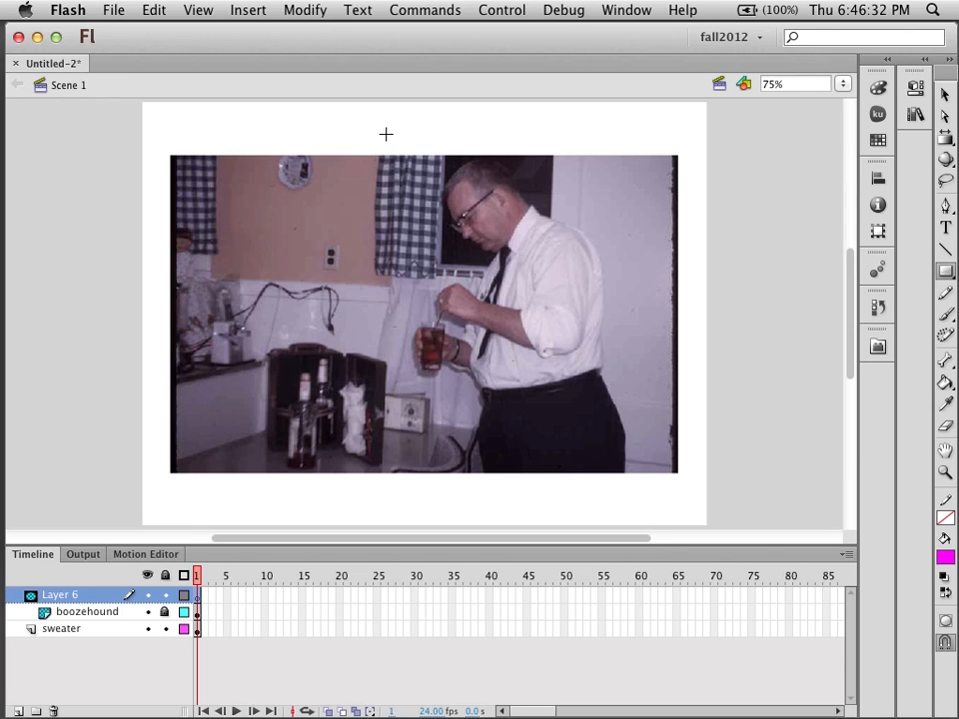
left_click_drag(395, 133, 145, 486)
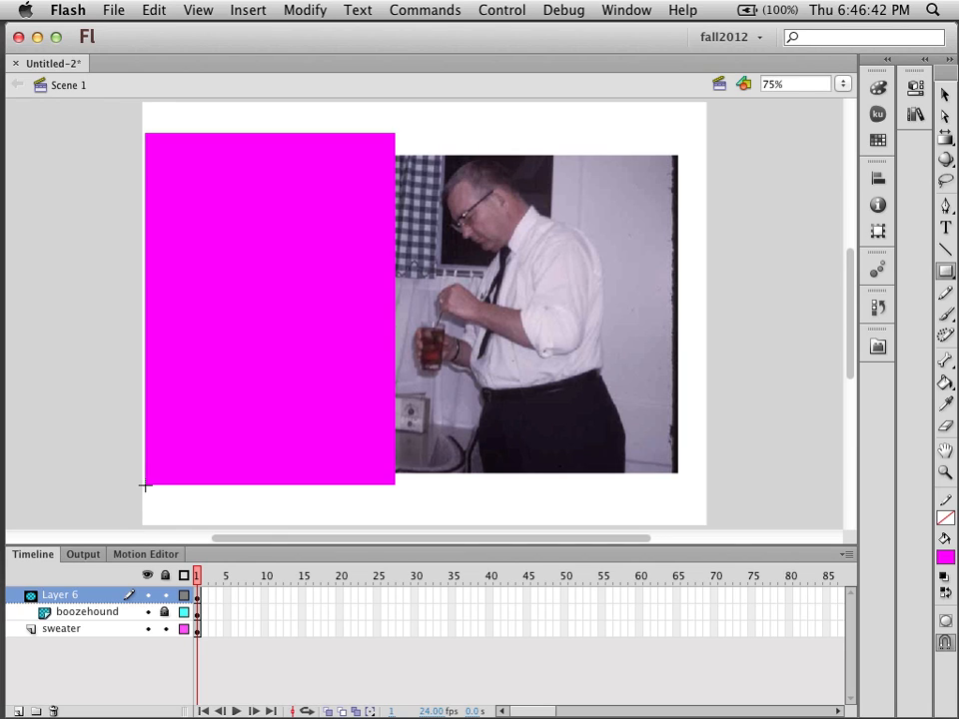
Preview the mask effect by locking and unlocking the mask layer.
left_click(166, 595)
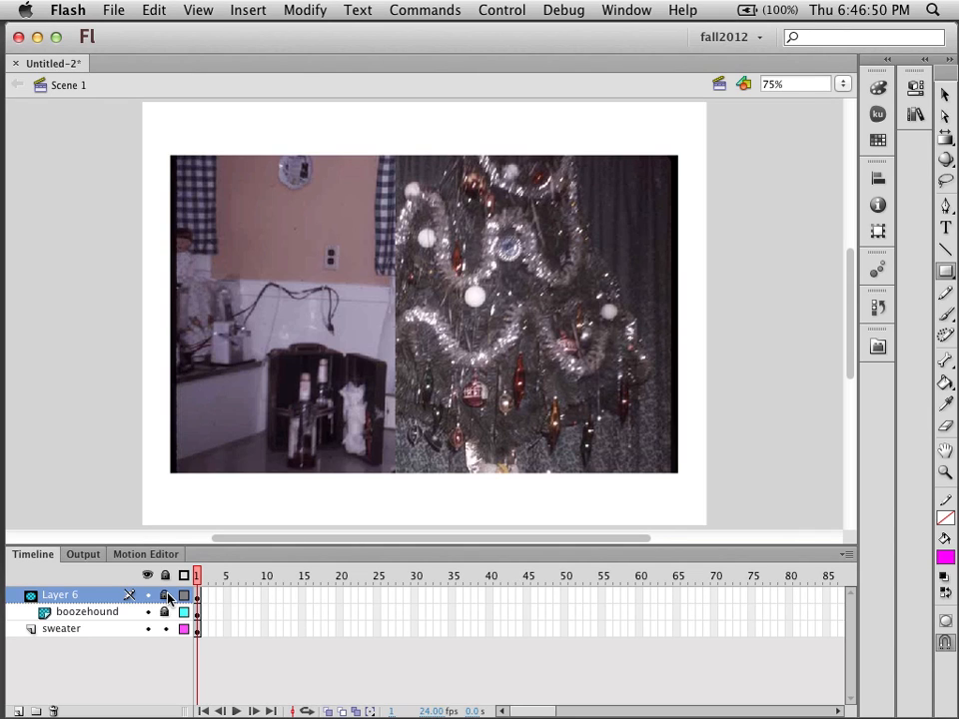
left_click(166, 596)
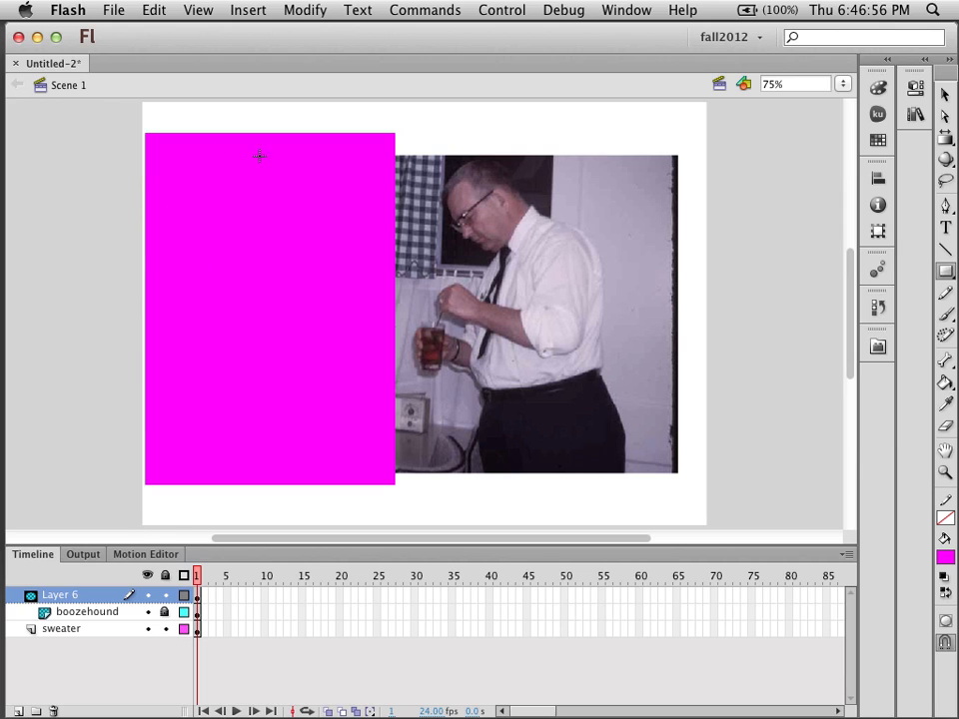
left_click(165, 596)
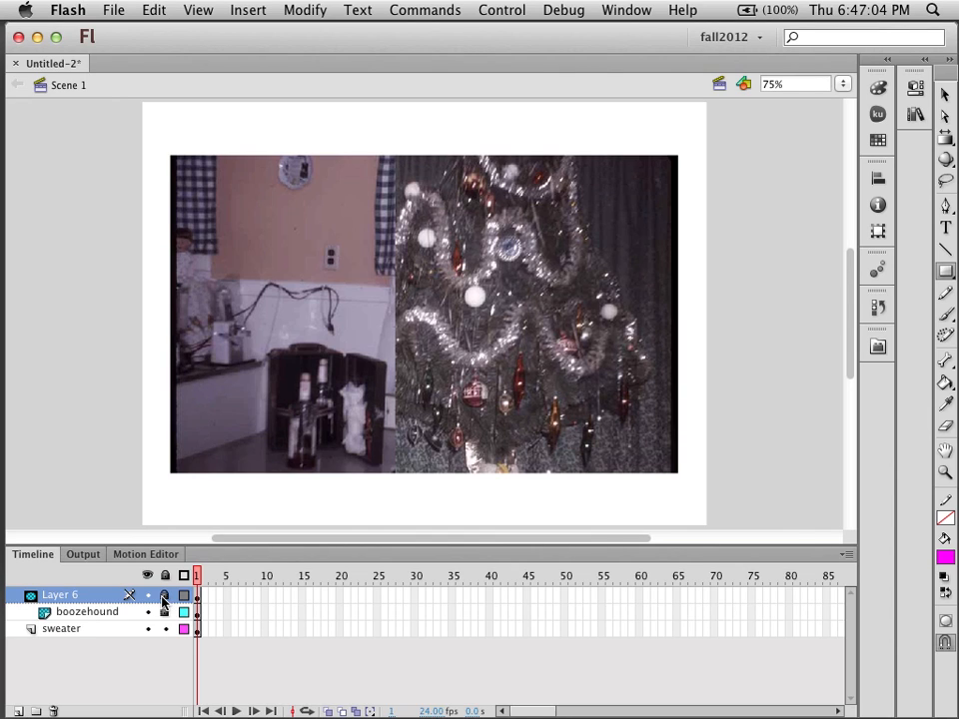
left_click(164, 596)
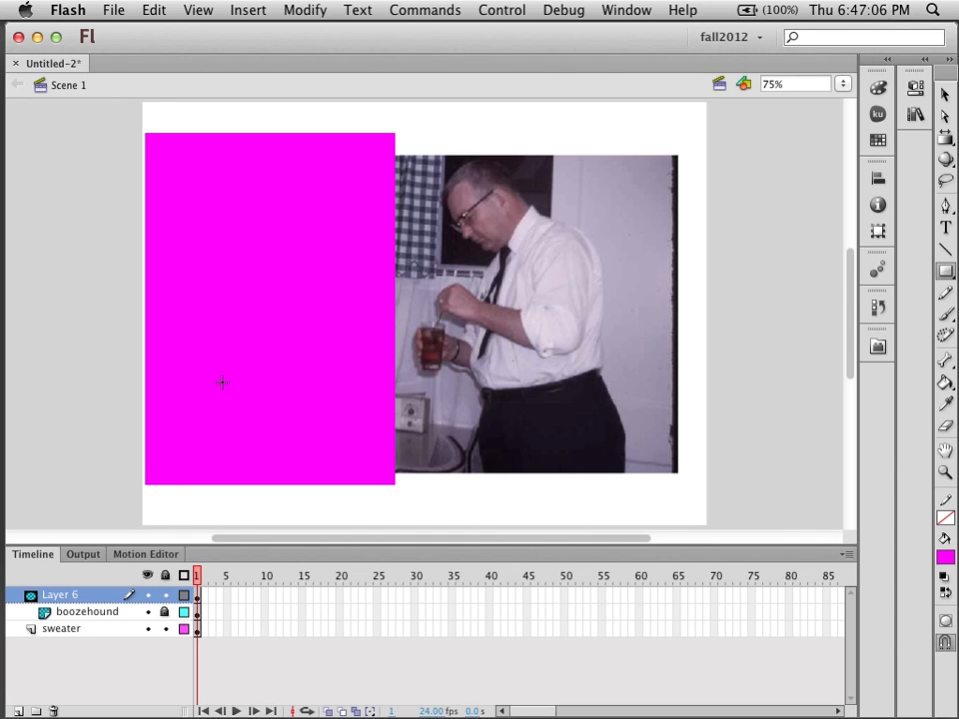
Move the magenta rectangle over the man in the white shirt and check the masked result, leaving the mask layer unlocked.
key("v")
left_click(275, 319)
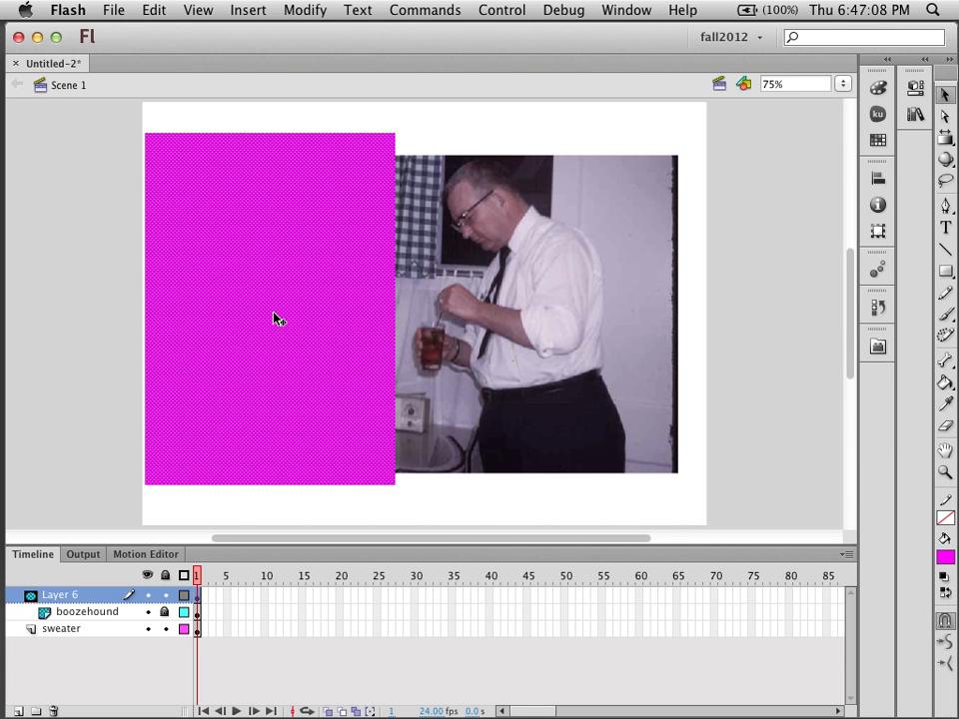
left_click_drag(275, 319, 510, 313)
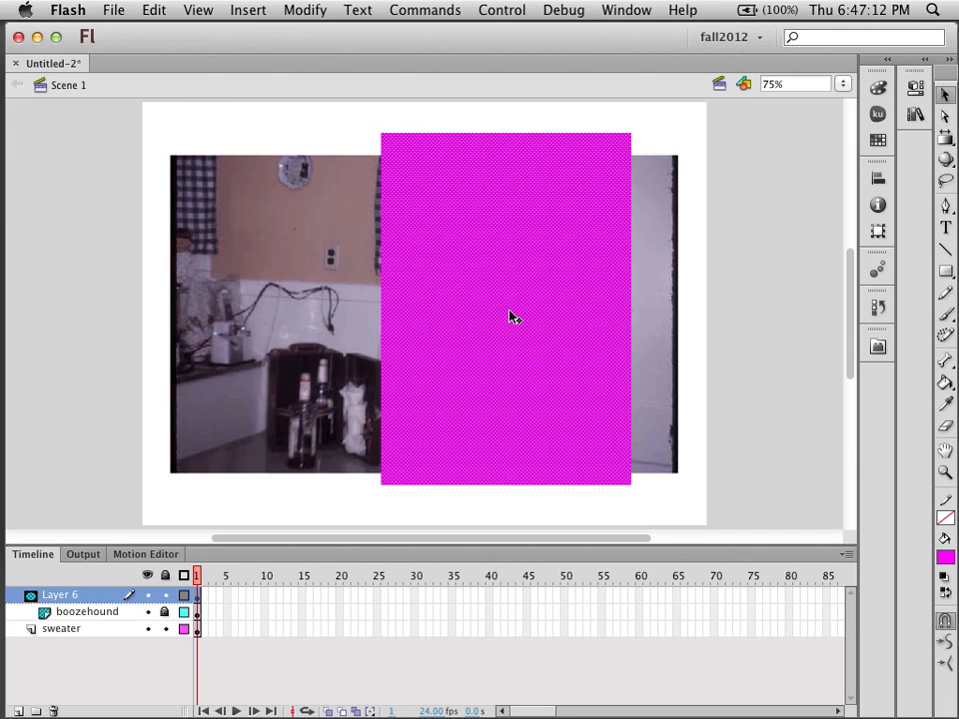
left_click(166, 595)
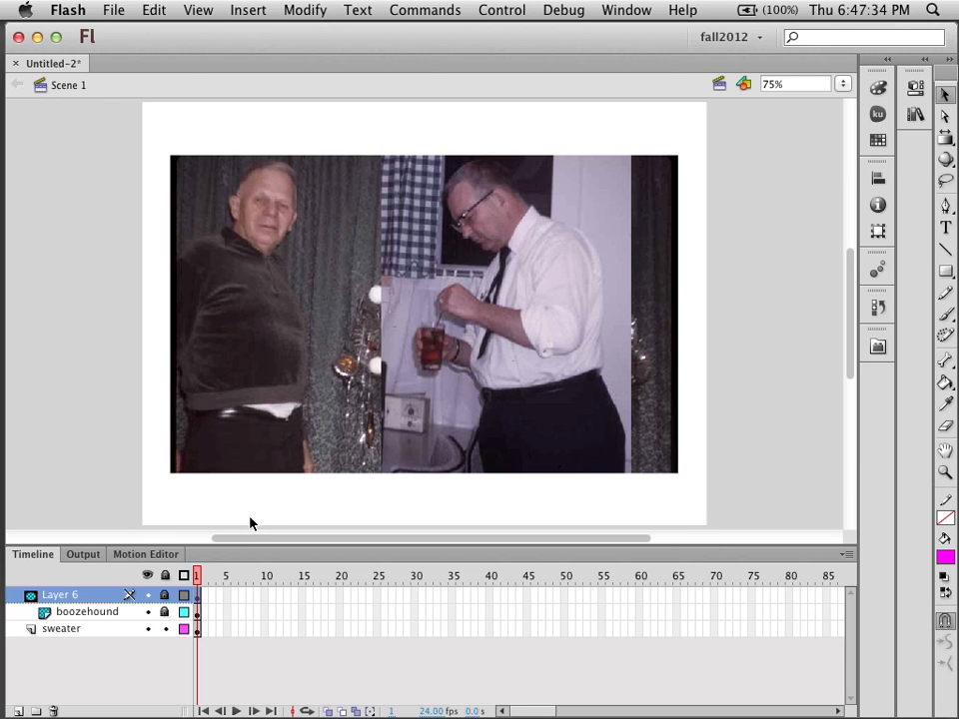
left_click(167, 596)
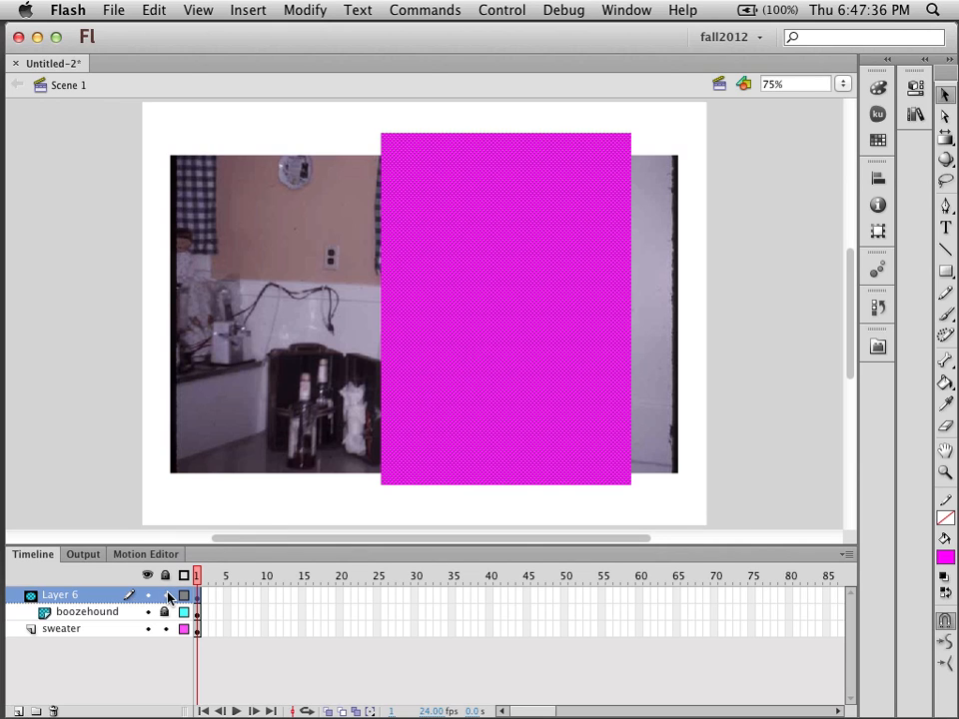
Narrow the magenta rectangle to about a third of its width and place it just outside the photo's left edge.
left_click_drag(508, 337, 199, 343)
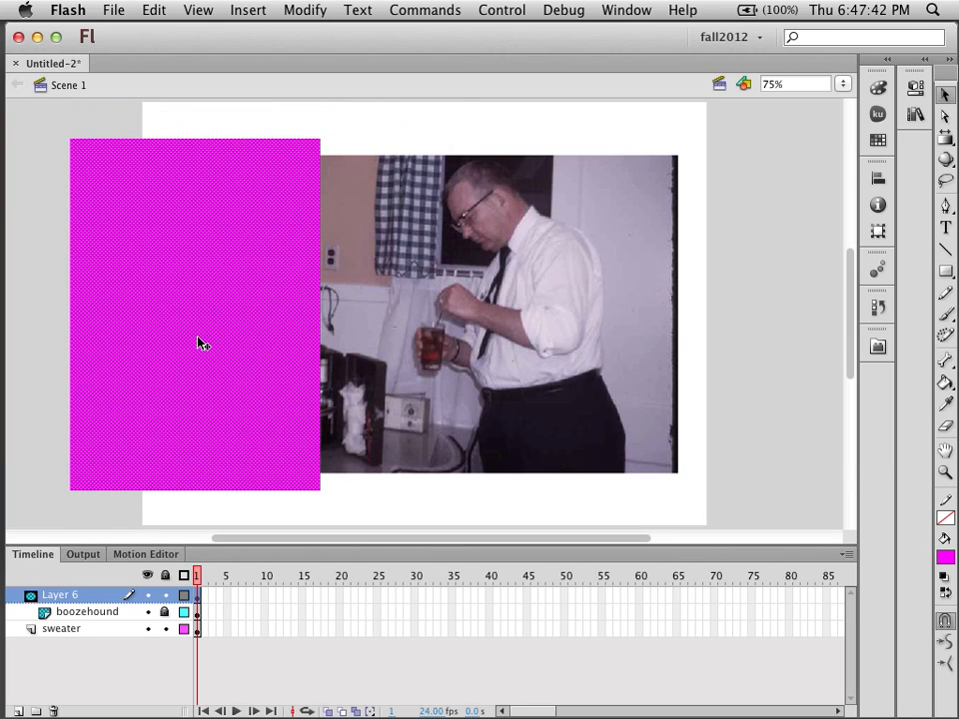
key("q")
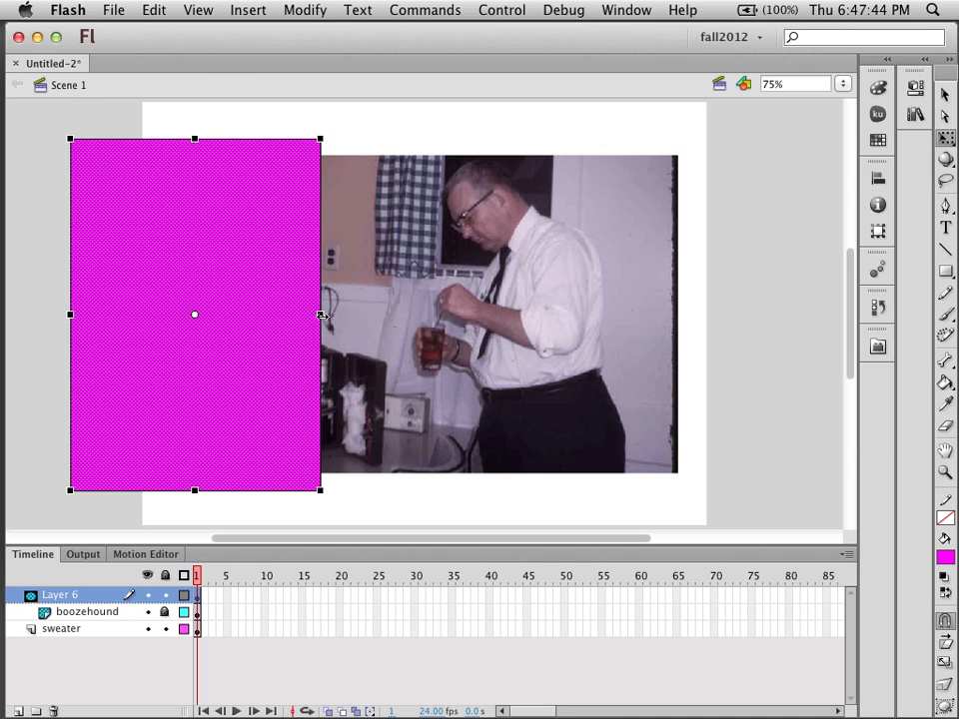
left_click_drag(321, 314, 155, 294)
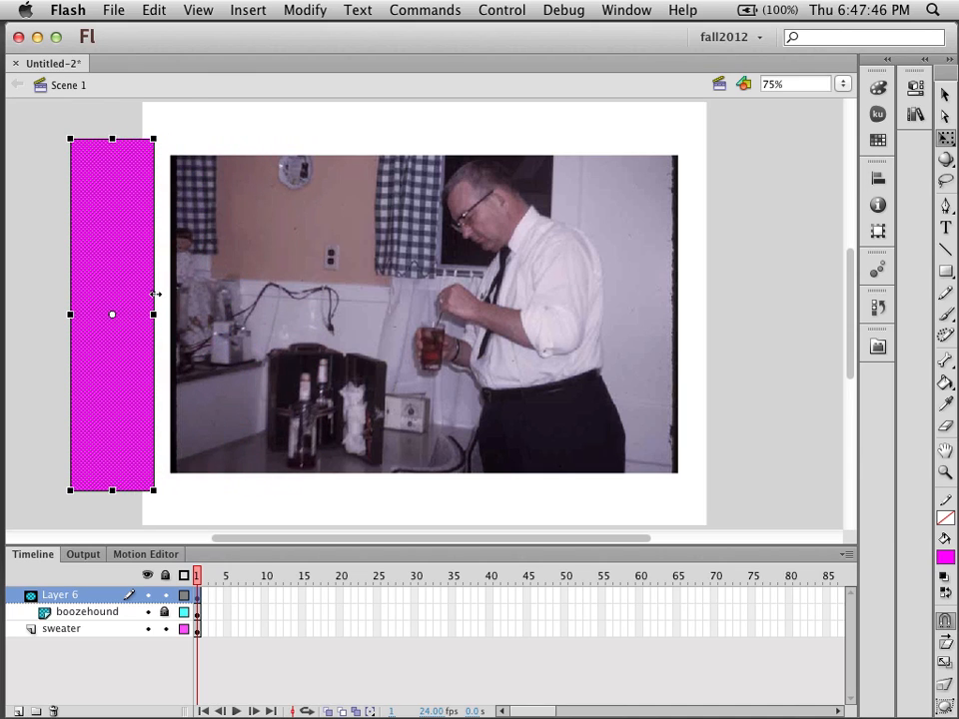
left_click_drag(103, 251, 113, 245)
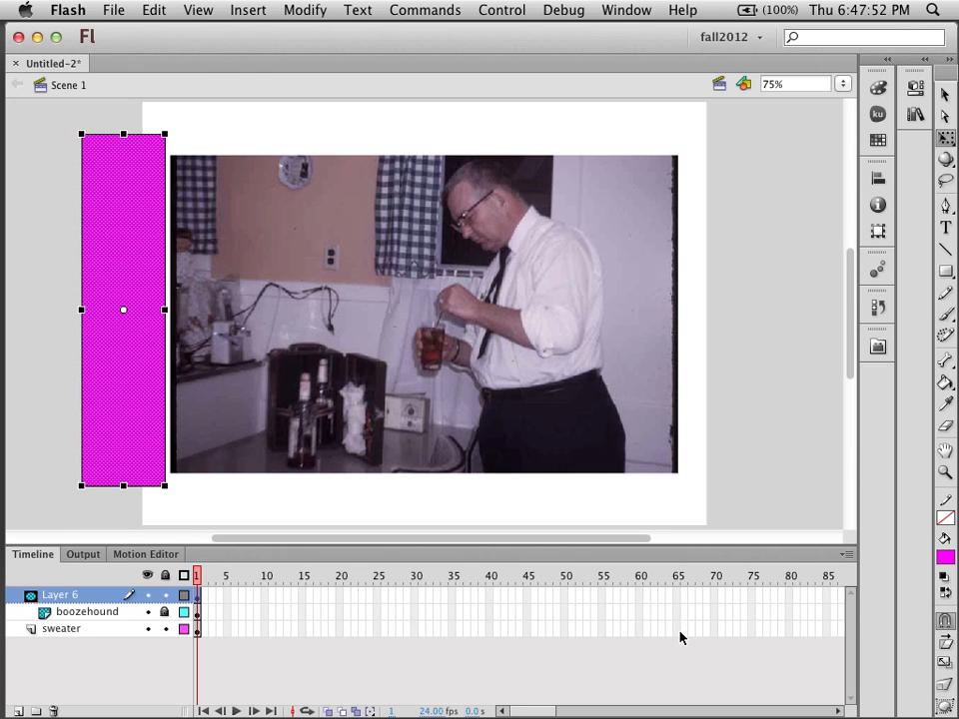
Extend the mask, boozehound and sweater layers to frame 65 with inserted frames.
left_click_drag(679, 628, 681, 598)
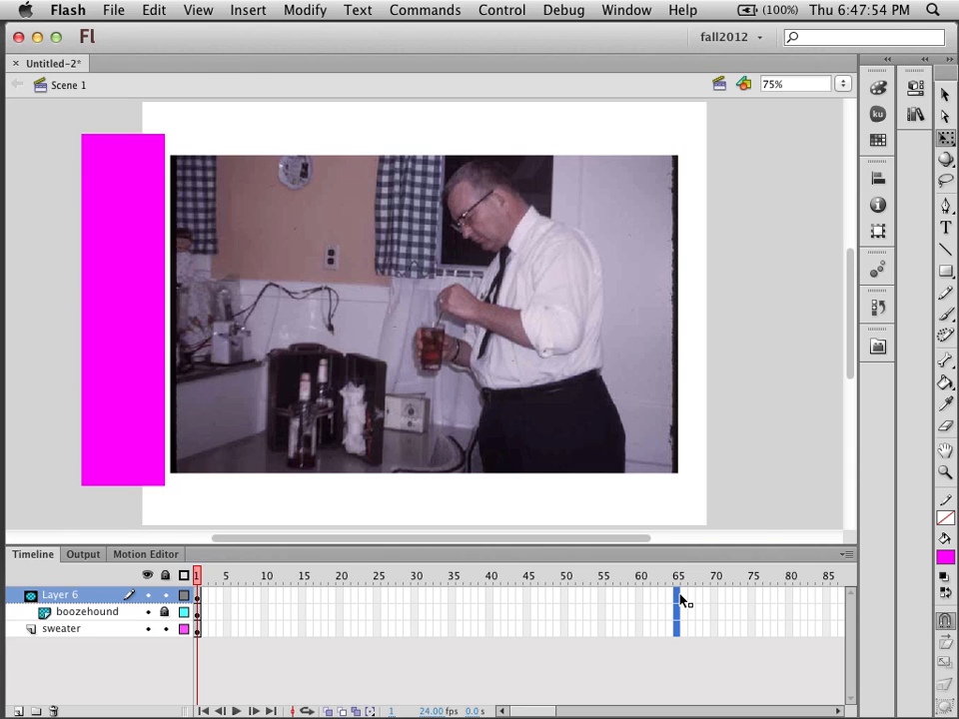
right_click(682, 600)
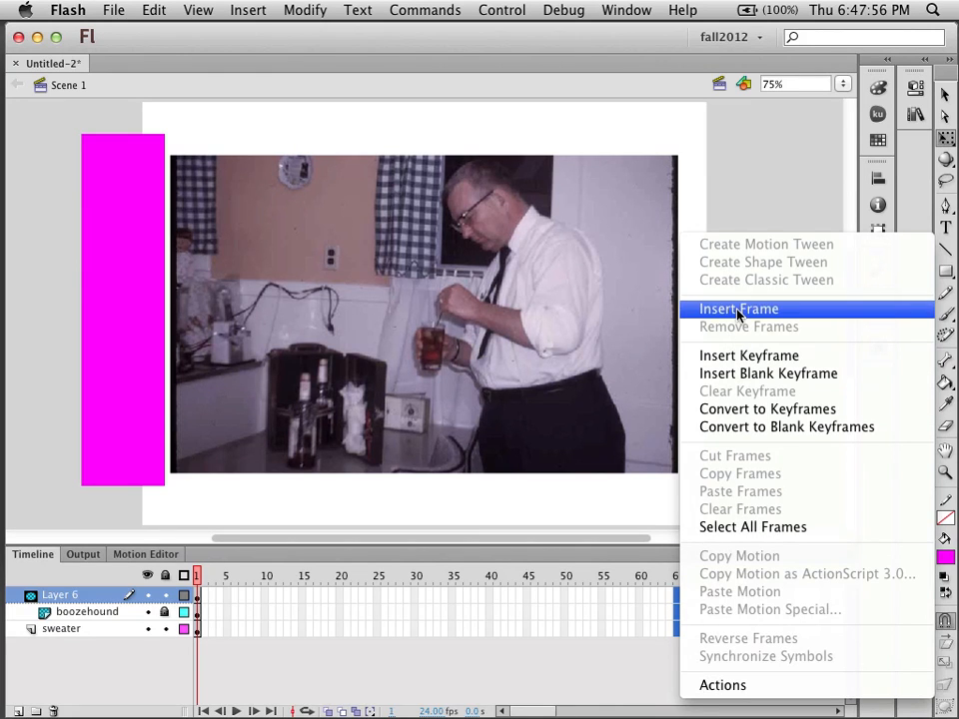
left_click(739, 311)
left_click(678, 630)
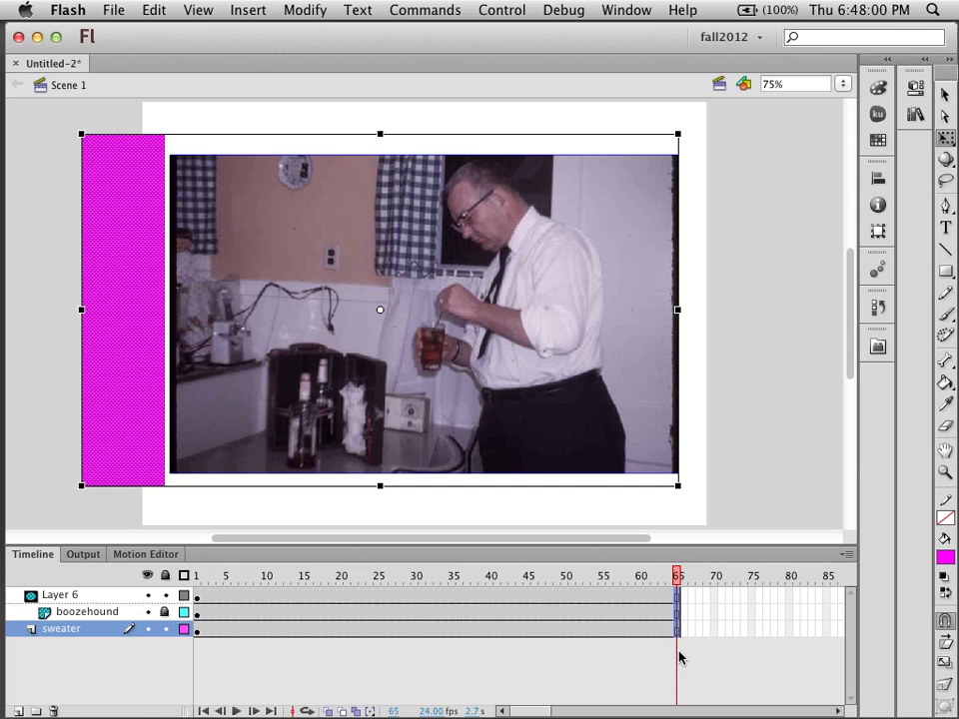
left_click(670, 677)
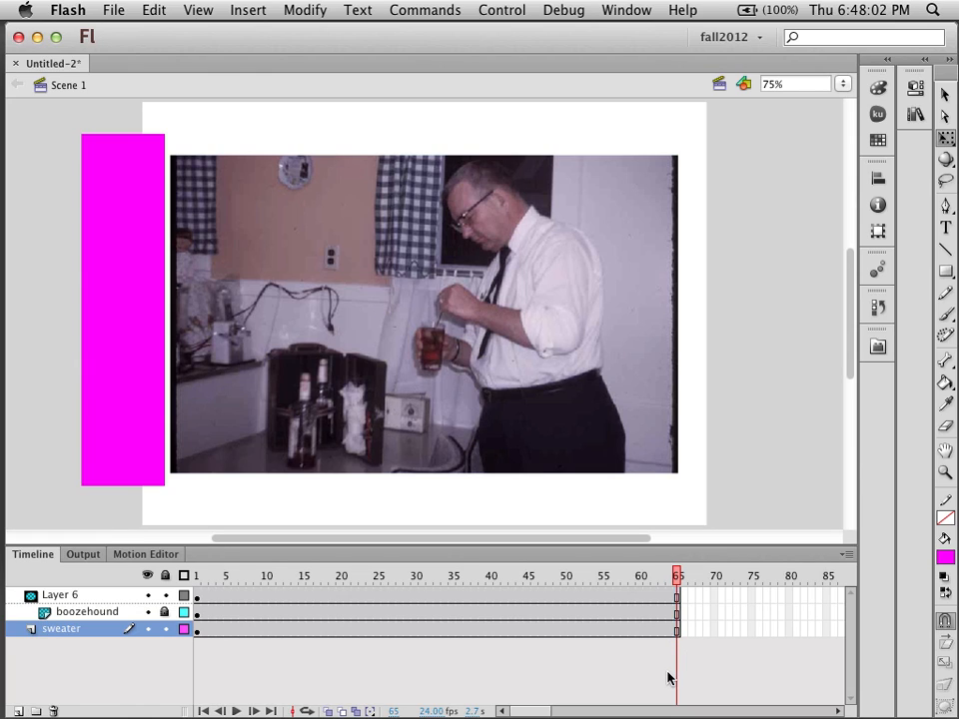
Insert a keyframe at frame 65 of the mask layer and stretch the magenta rectangle rightward until it covers the whole photo.
left_click(676, 597)
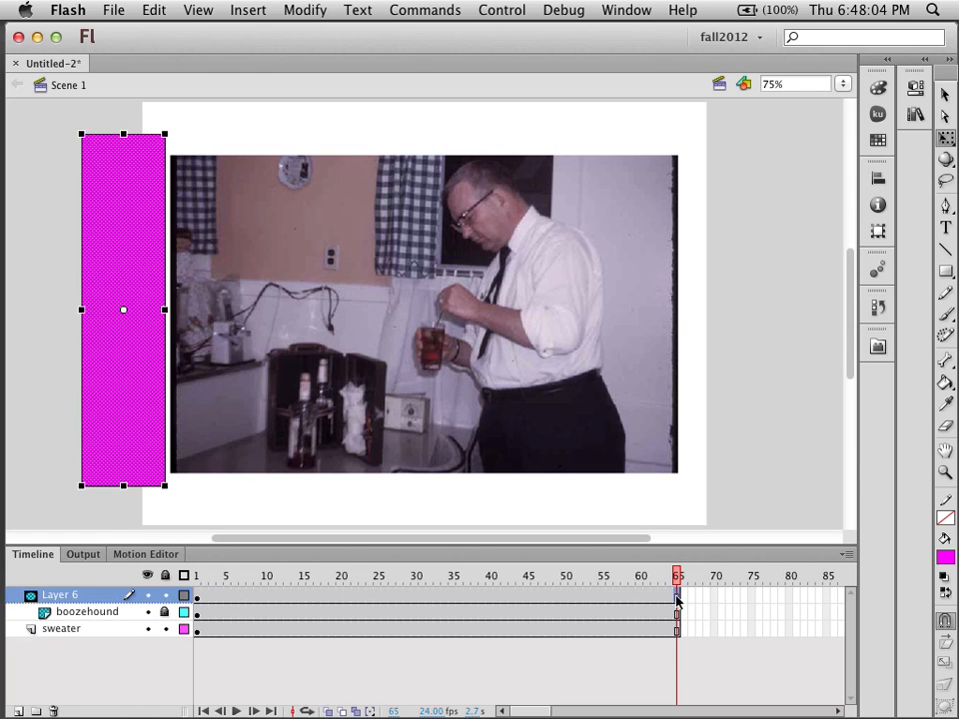
right_click(676, 597)
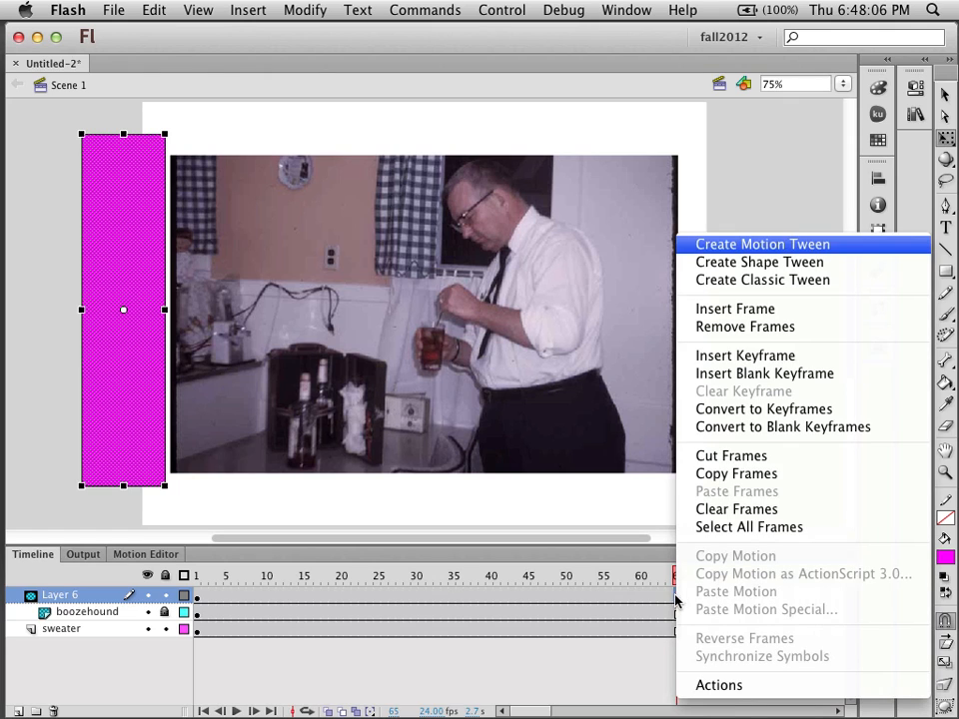
left_click(755, 360)
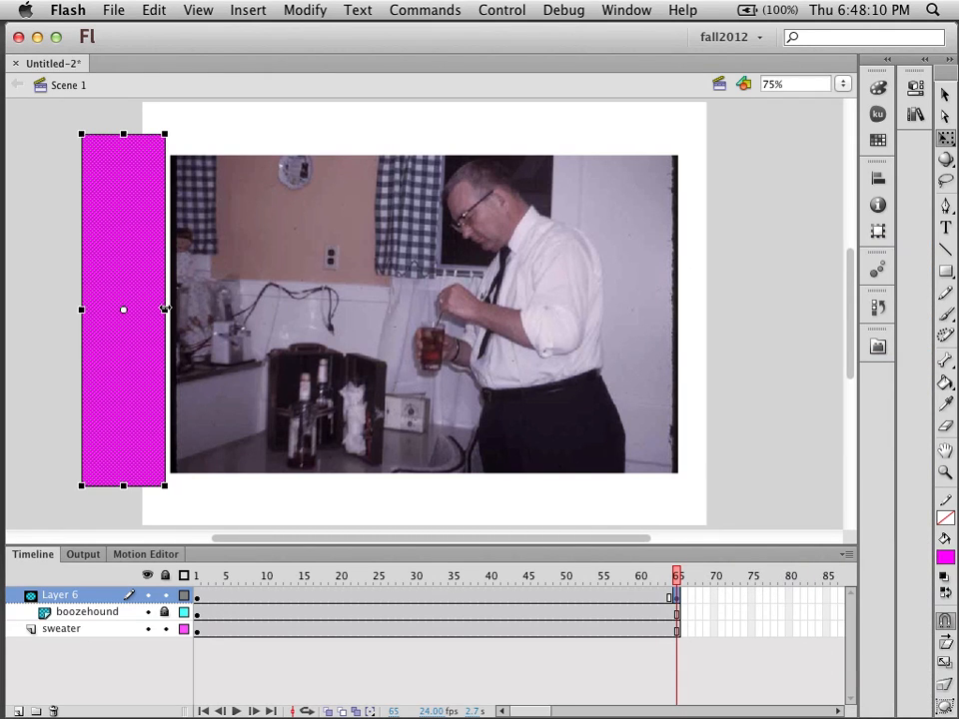
left_click_drag(166, 309, 696, 340)
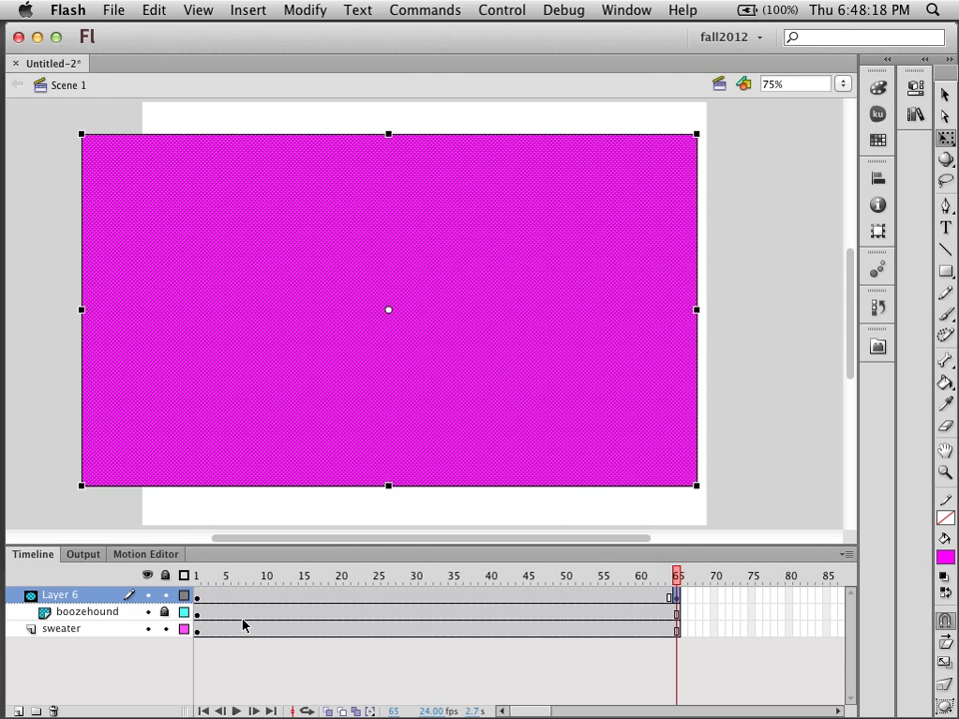
Create a shape tween on the mask layer between the keyframes at frames 1 and 65.
left_click(199, 596)
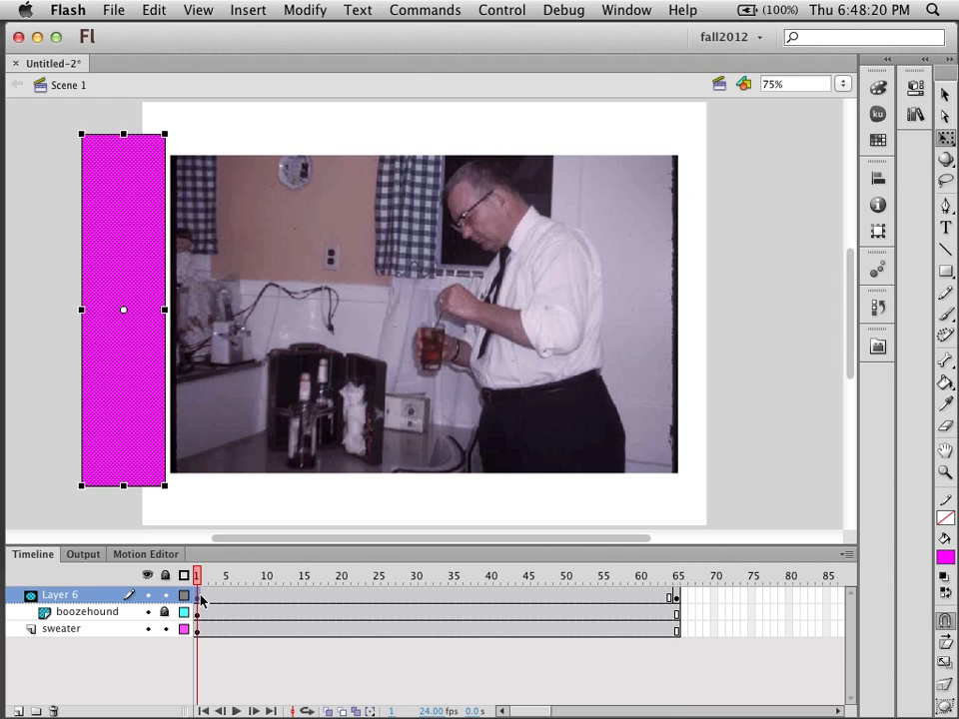
right_click(200, 597)
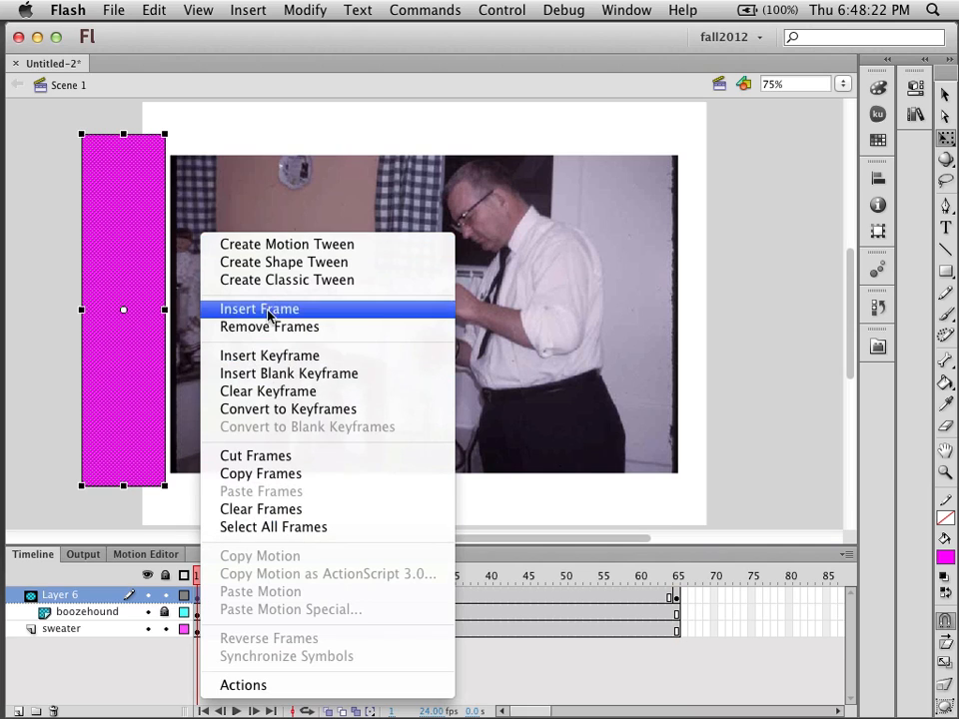
left_click(275, 263)
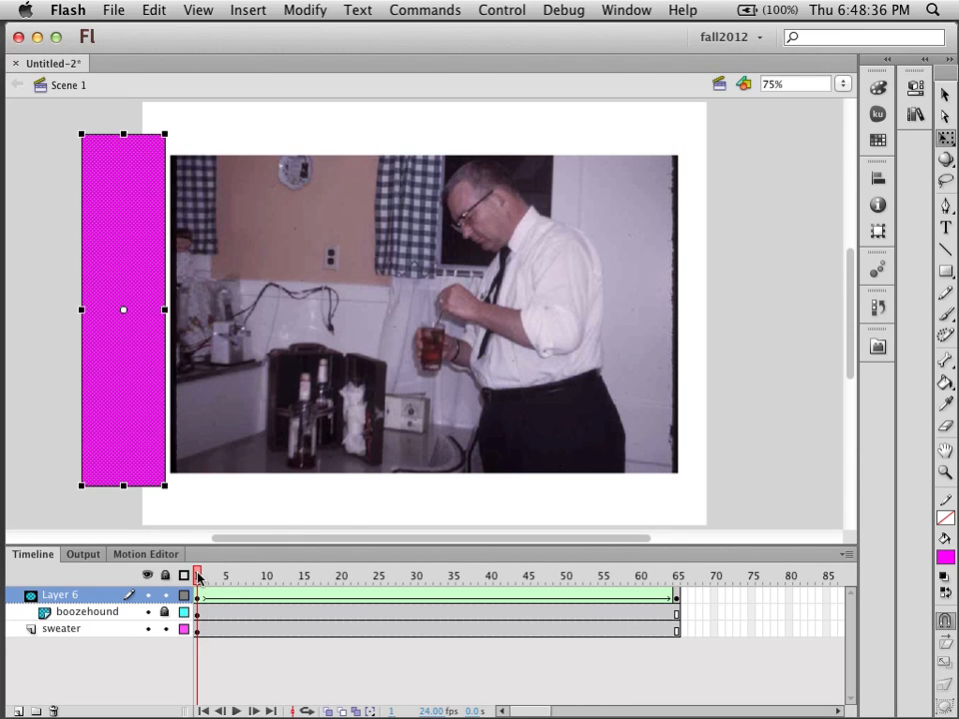
Scrub through the tween, lock the mask layer and play the masked transition up to frame 65.
left_click_drag(199, 577, 125, 552)
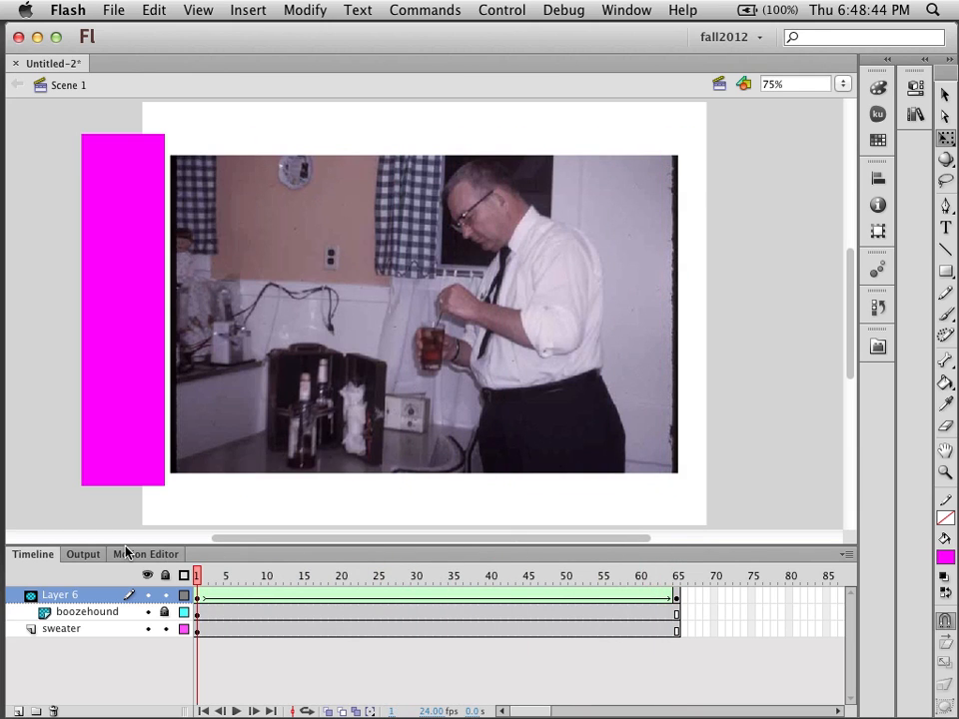
left_click(165, 596)
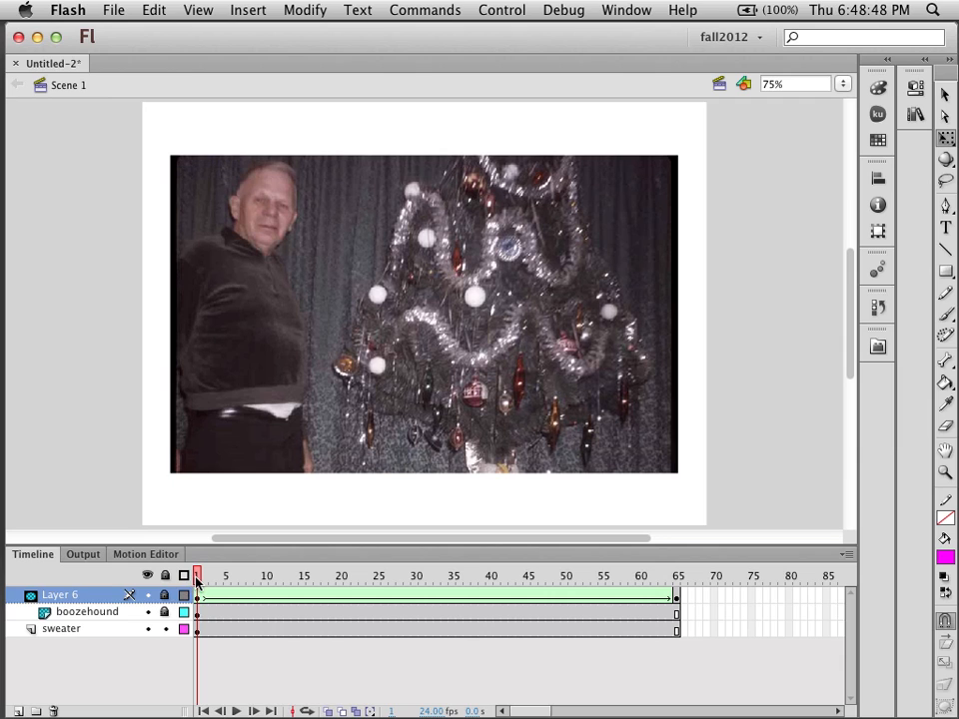
left_click_drag(198, 581, 197, 473)
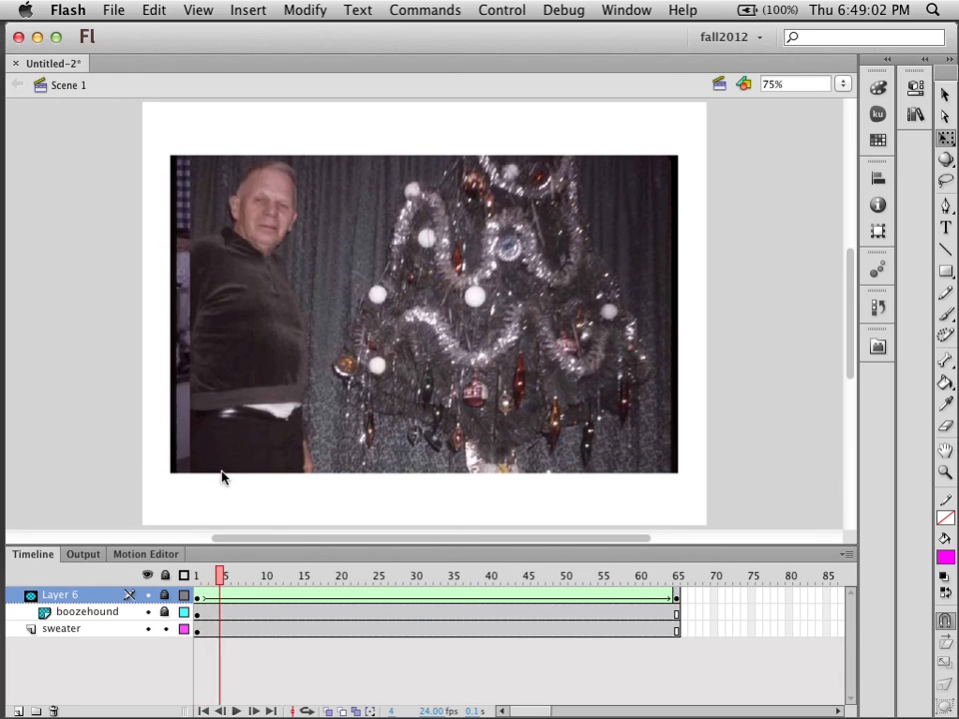
key("Return")
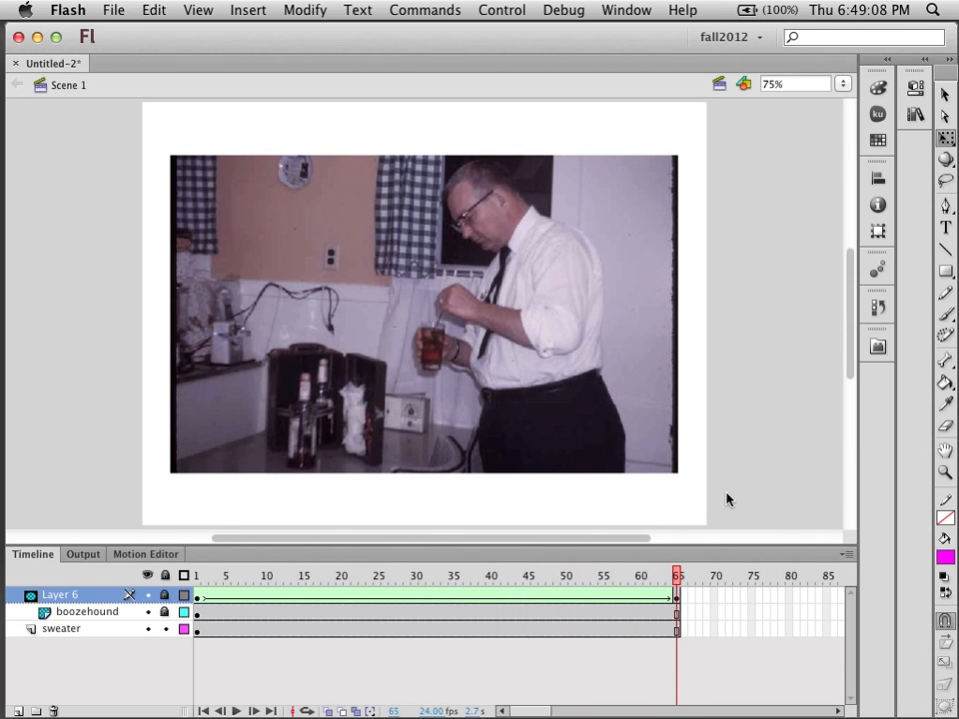
mouse_move(694, 495)
left_mouse_down()
mouse_move(466, 458)
mouse_move(189, 451)
mouse_move(689, 504)
left_mouse_up()
Extend the mask, boozehound and sweater layers to frame 135 with inserted frames.
scroll(583, 664, "right", 5)
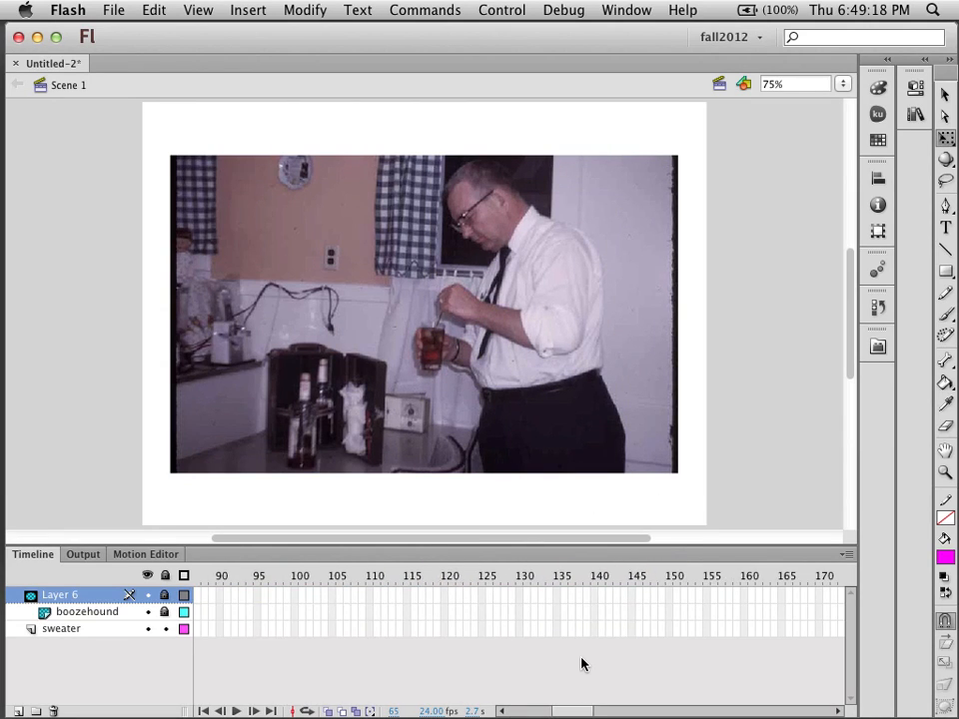
scroll(583, 665, "left", 1)
scroll(582, 664, "right", 5)
scroll(583, 664, "right", 10)
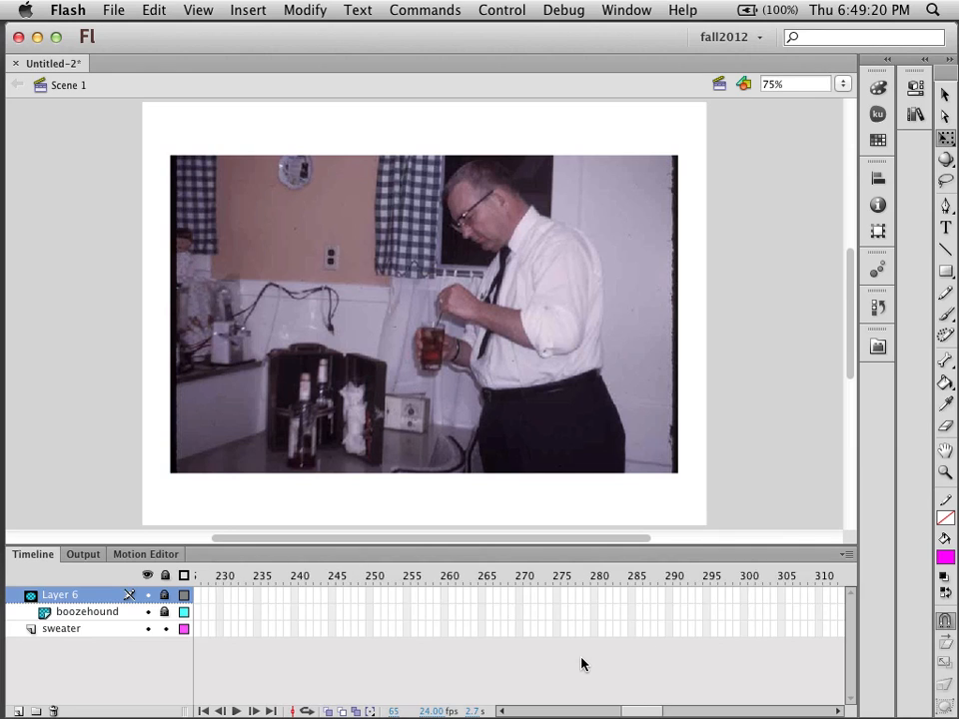
scroll(583, 664, "left", 16)
scroll(582, 664, "left", 2)
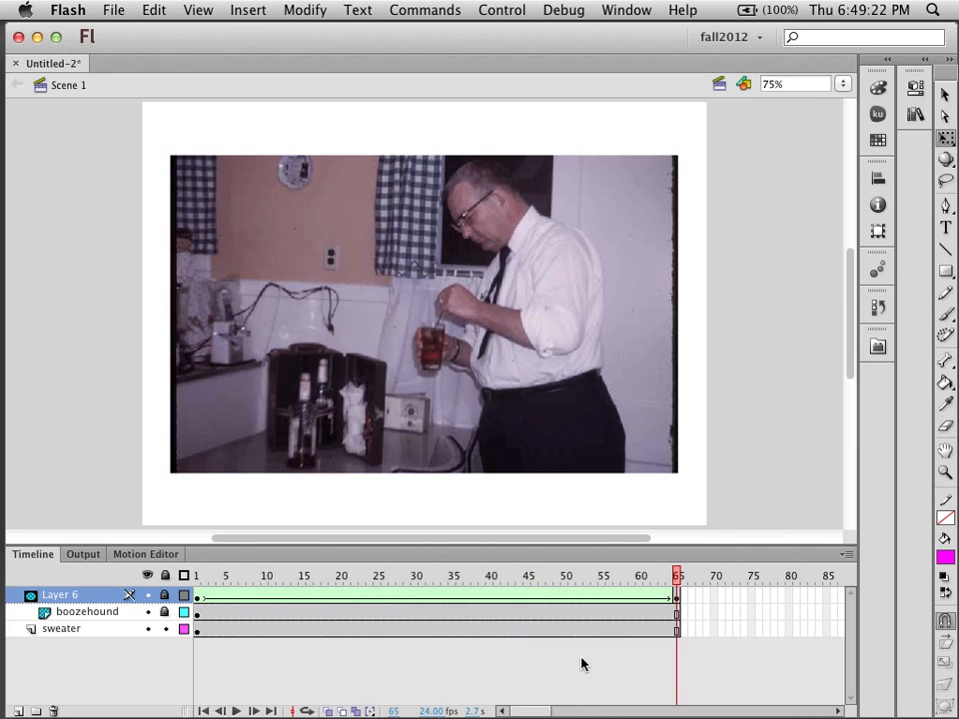
scroll(582, 664, "right", 3)
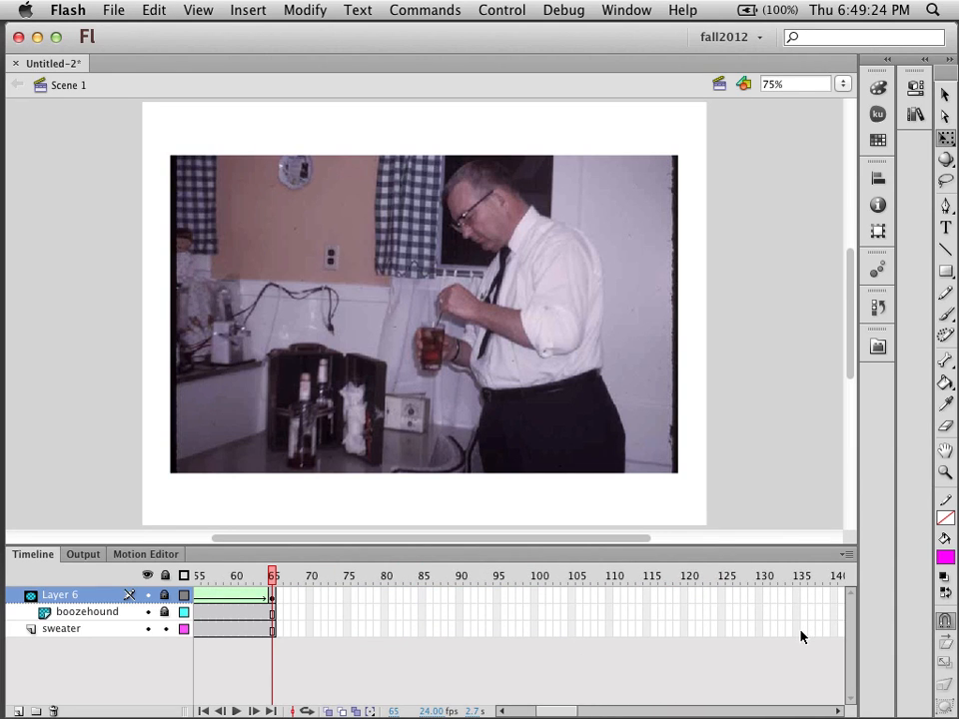
right_click(801, 602)
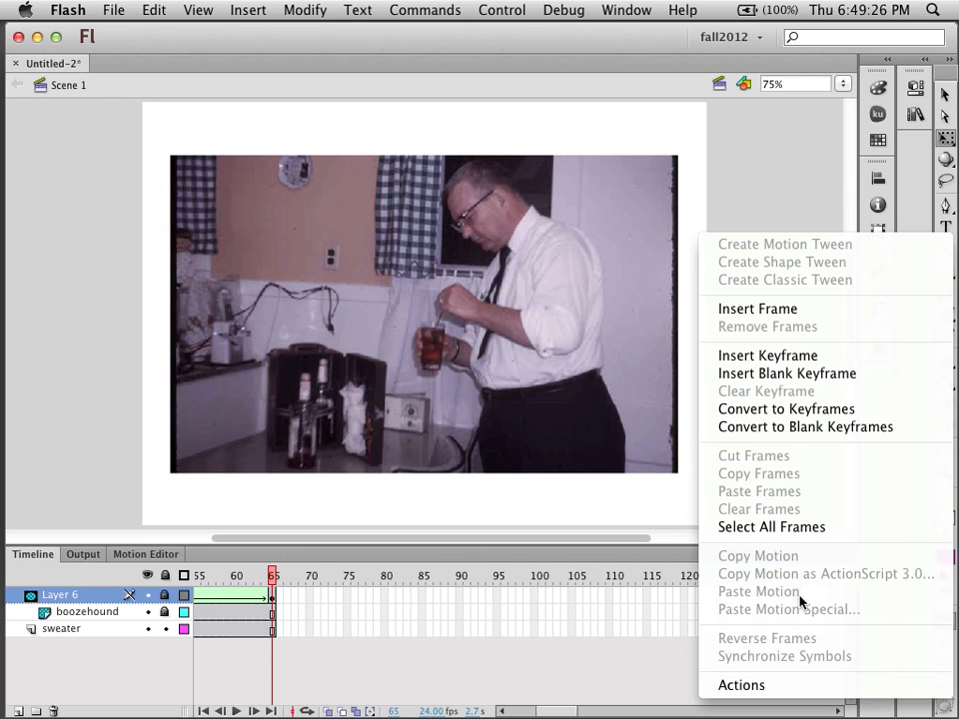
left_click(751, 313)
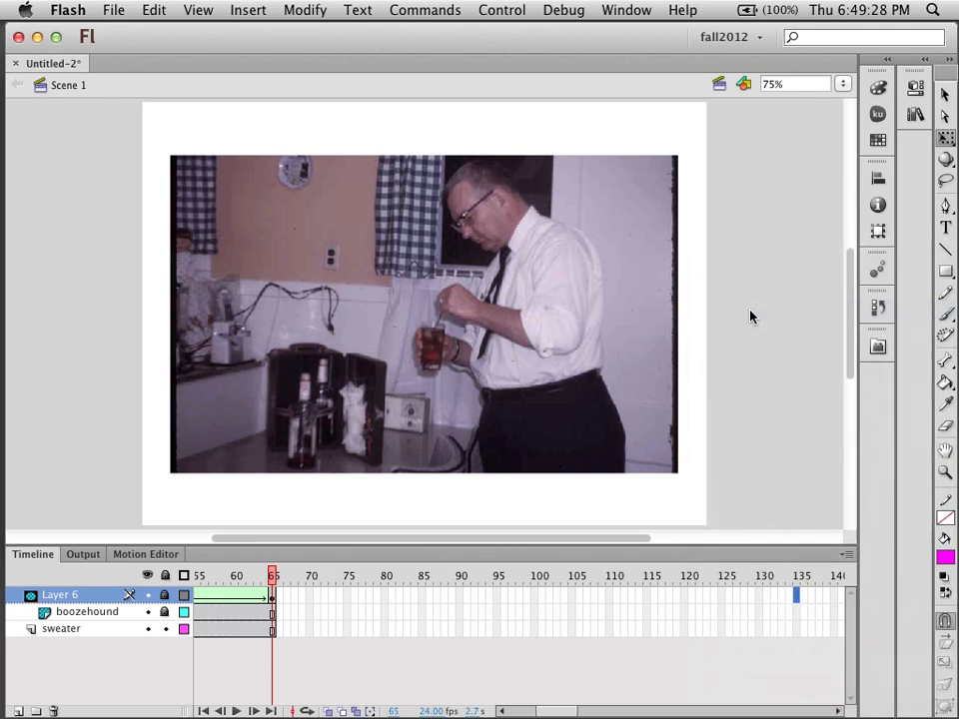
left_click(799, 611)
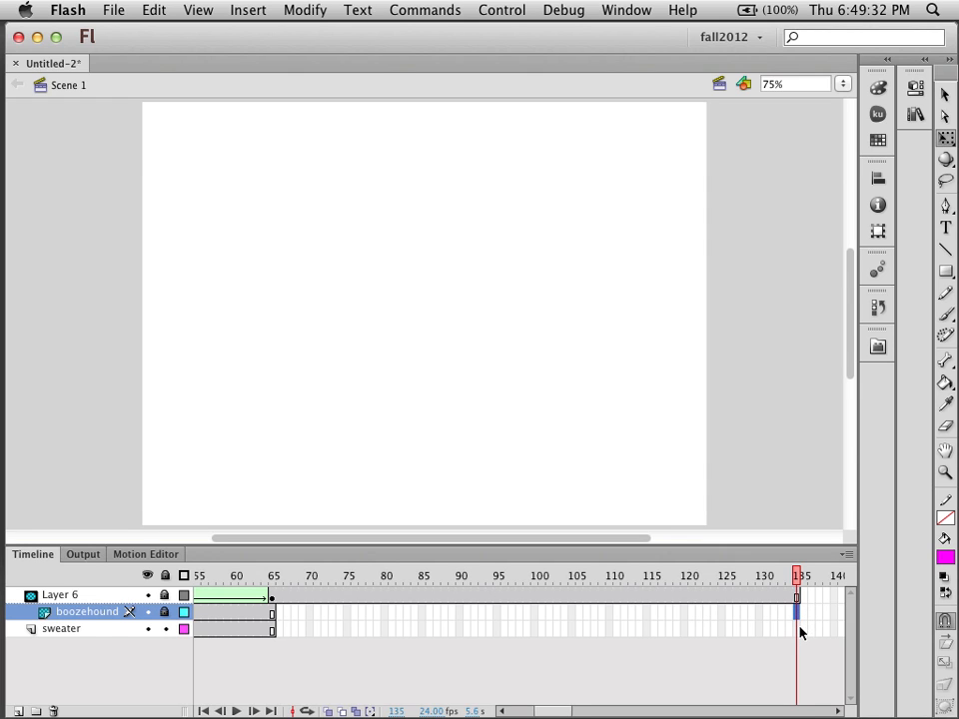
left_click(799, 630, "shift")
key("F5")
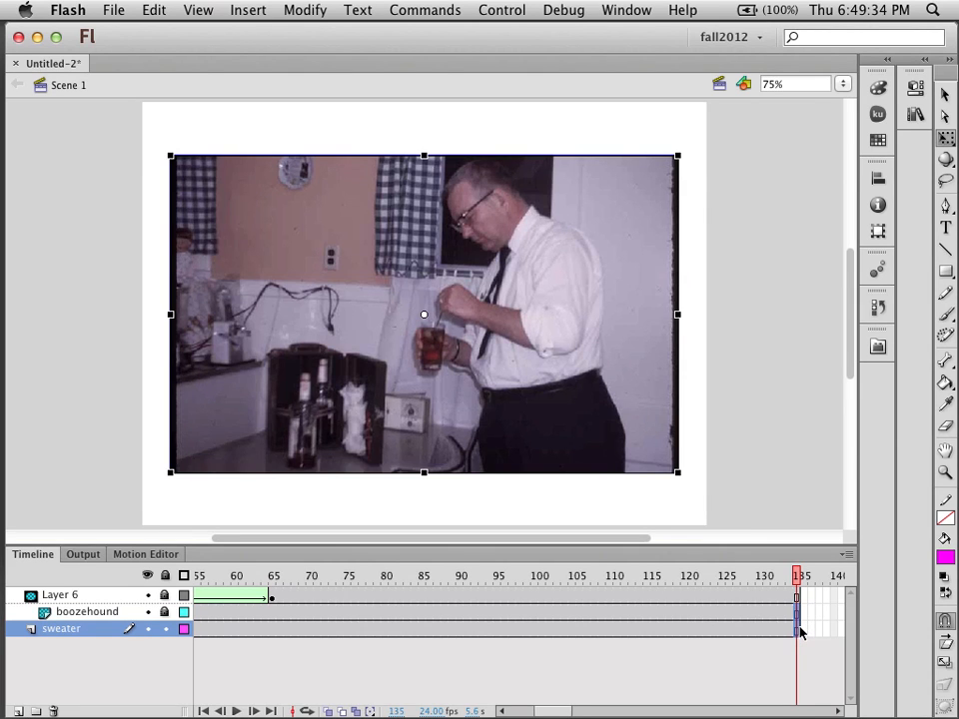
Insert a mask layer keyframe at frame 135, unlock the layer and shrink the rectangle to a thin strip just beyond the photo's right edge.
left_click(796, 598)
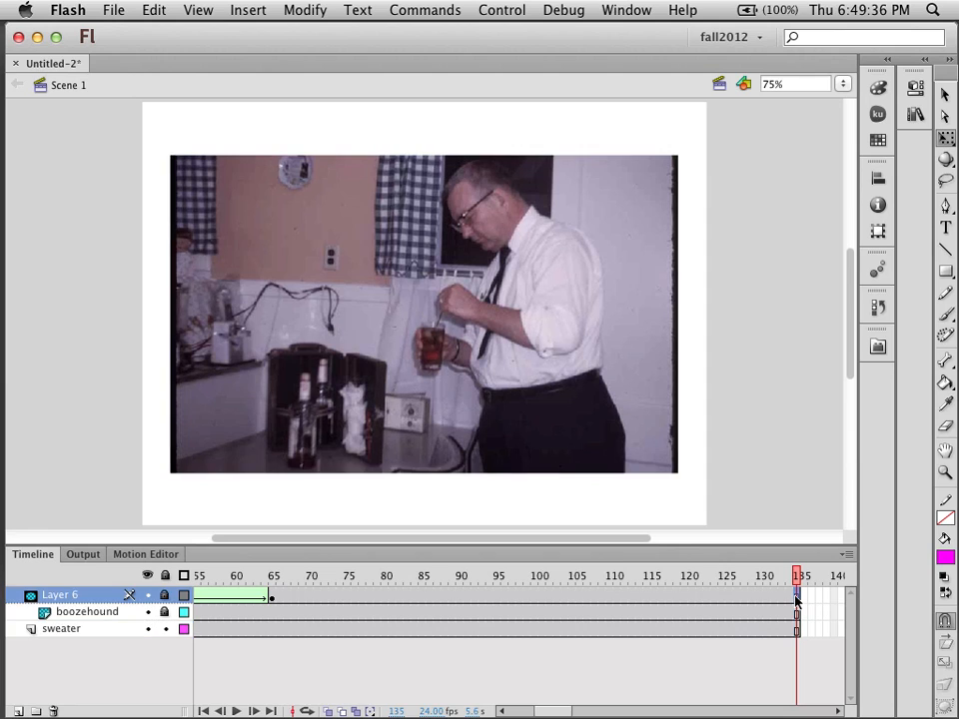
right_click(797, 598)
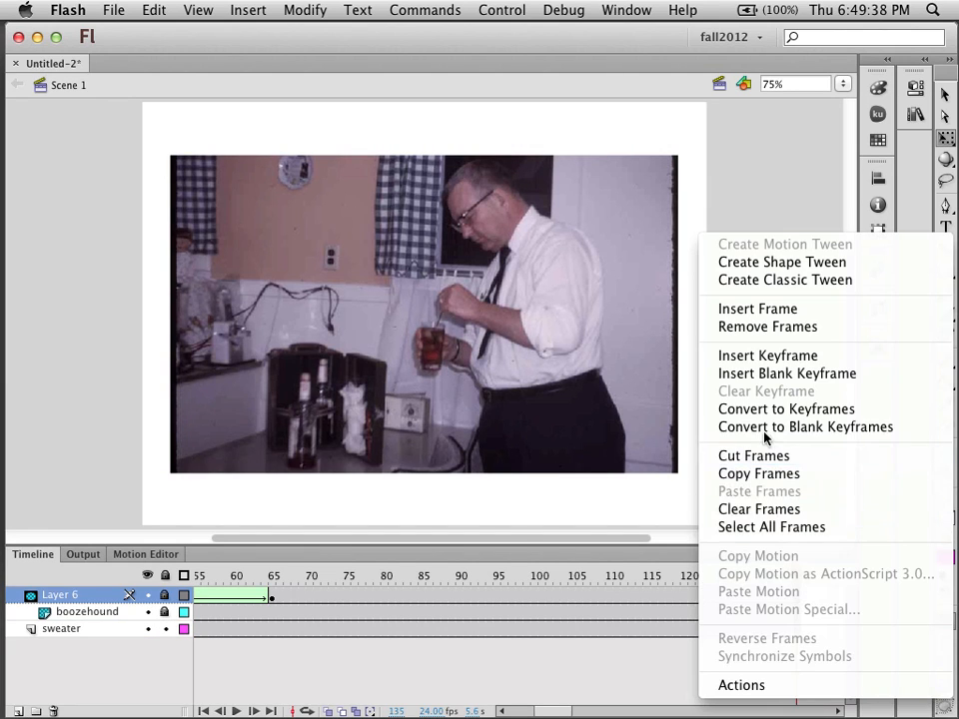
left_click(773, 357)
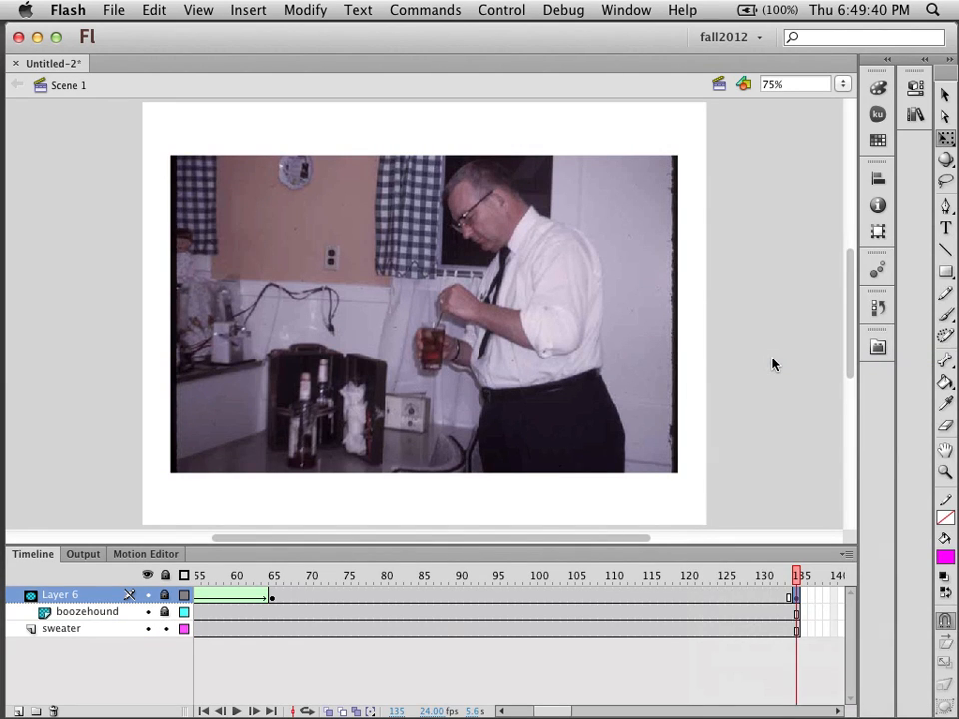
left_click(165, 594)
left_click(84, 267)
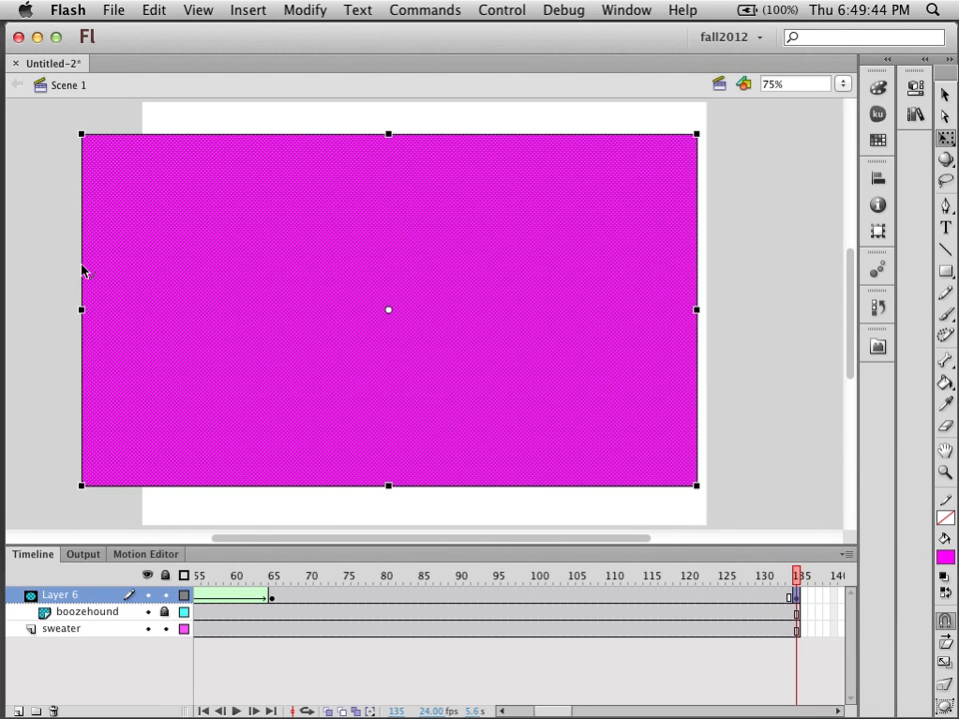
left_click_drag(79, 310, 679, 347)
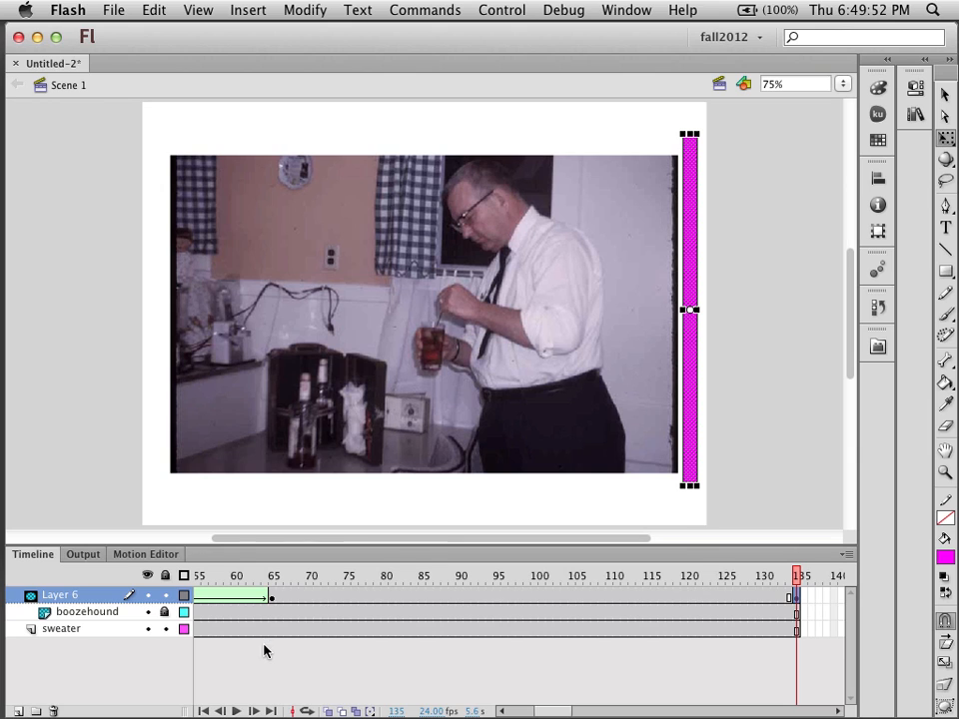
Create a shape tween on the mask layer between the keyframes at frames 65 and 135.
left_click(285, 596)
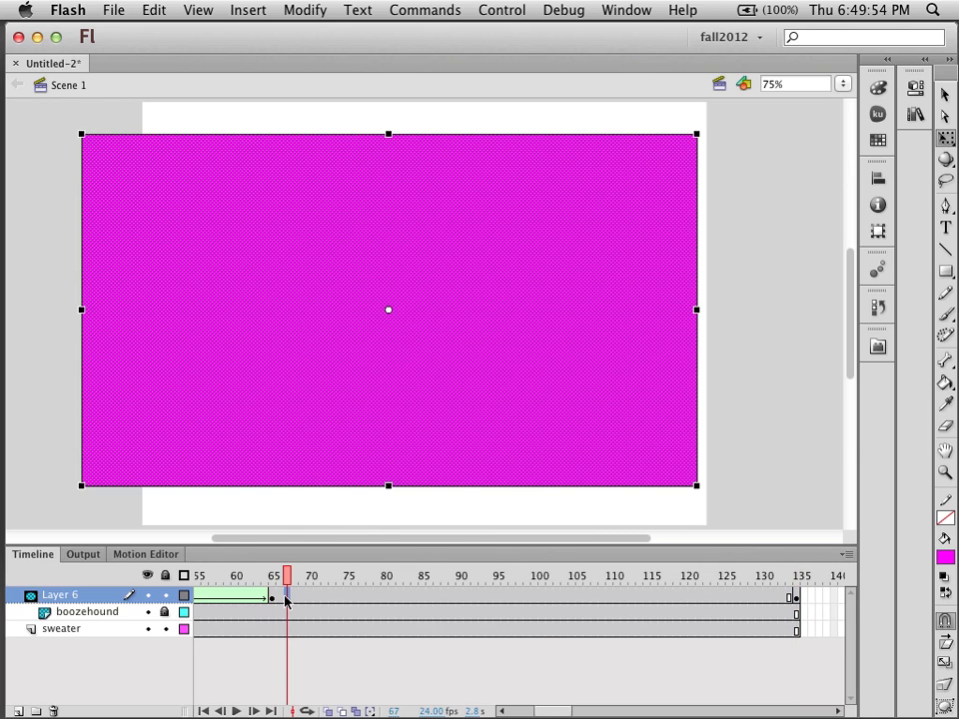
right_click(285, 599)
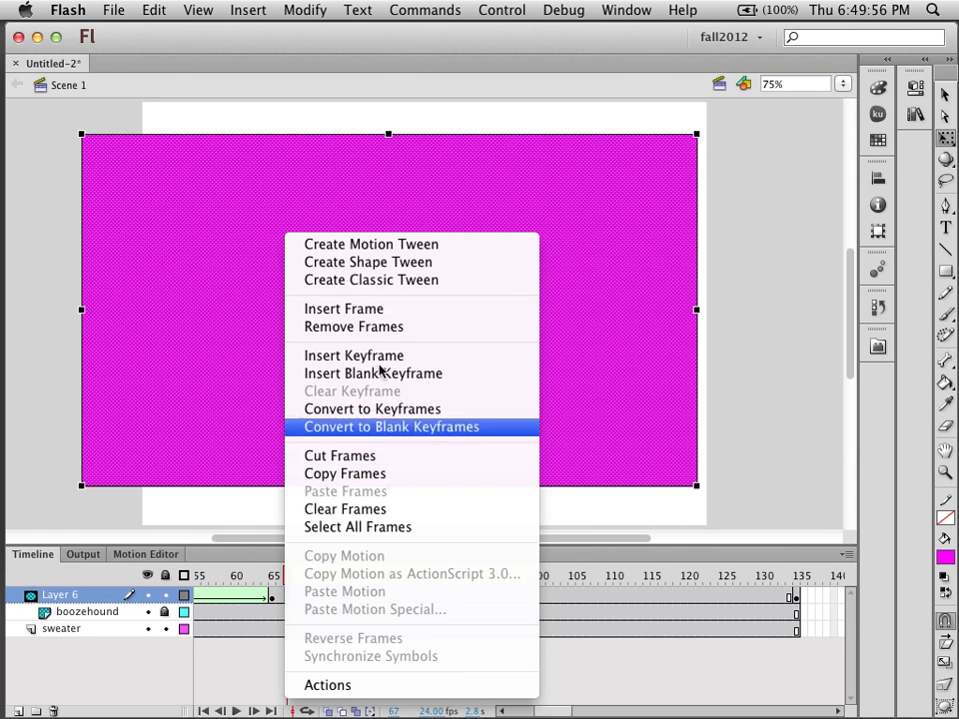
left_click(387, 261)
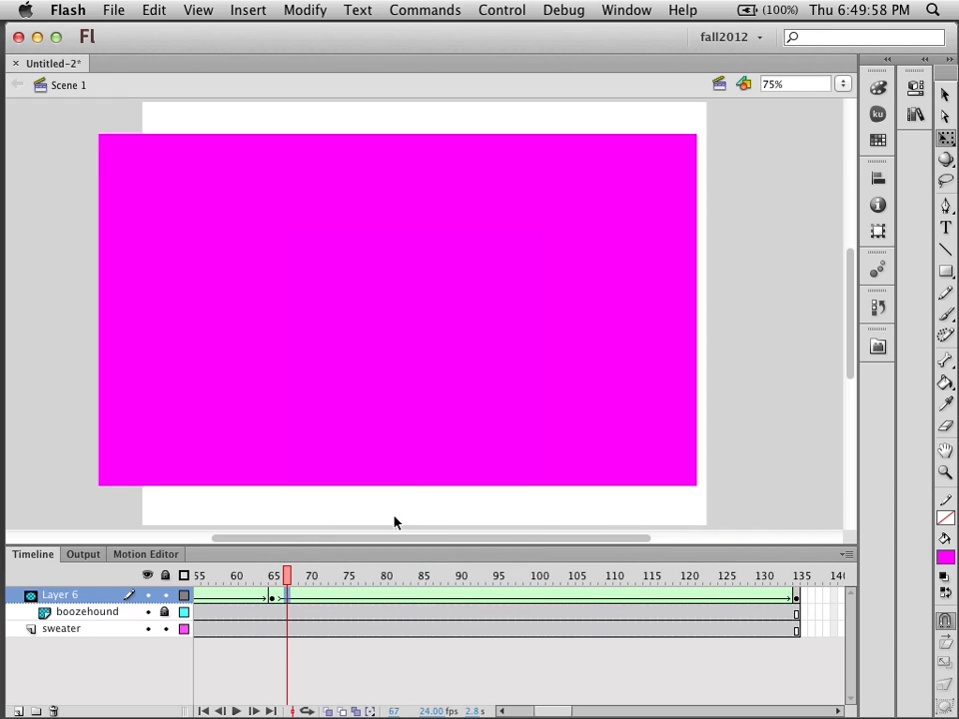
Scrub through the second tween to frame 135, test the movie and close the preview.
left_click_drag(286, 578, 947, 522)
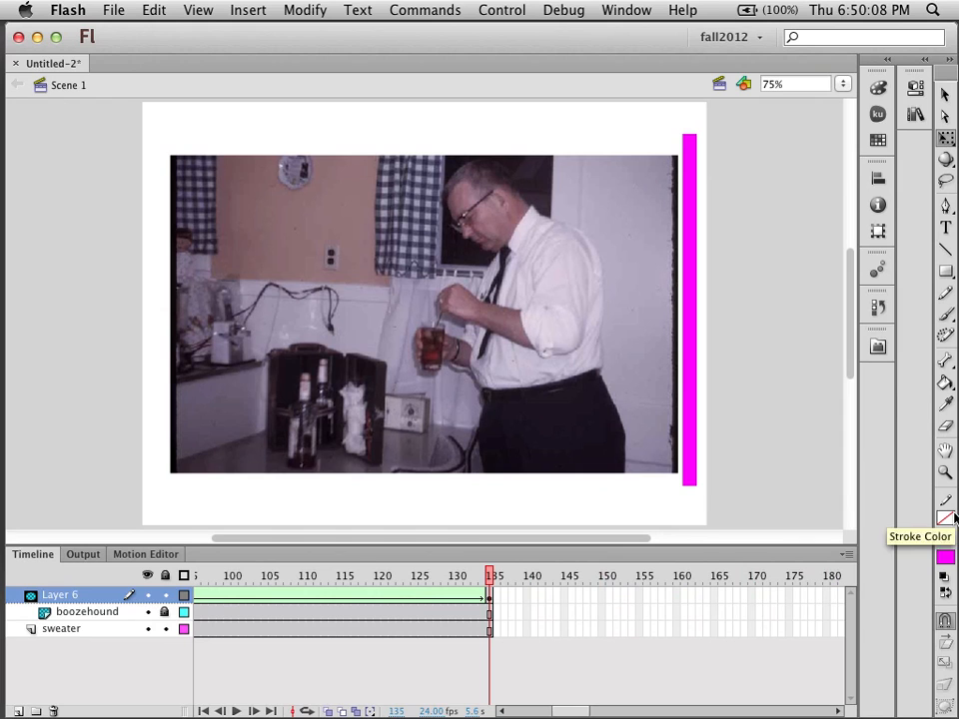
key("super+Return")
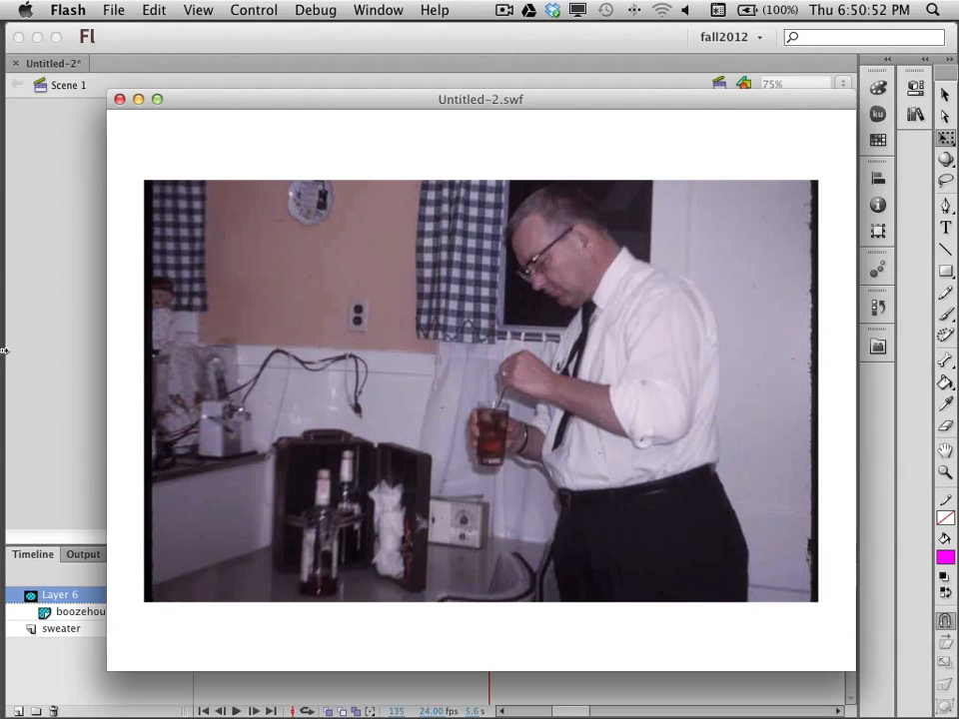
left_click(119, 100)
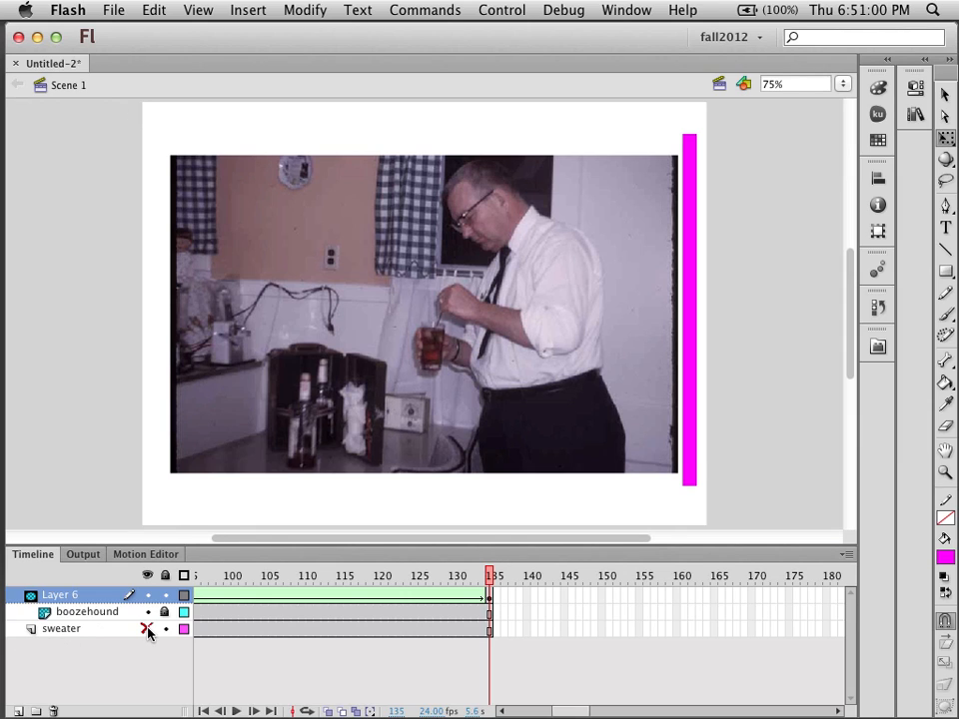
Convert the hidden sweater layer into a guide layer.
left_click(30, 628)
right_click(28, 628)
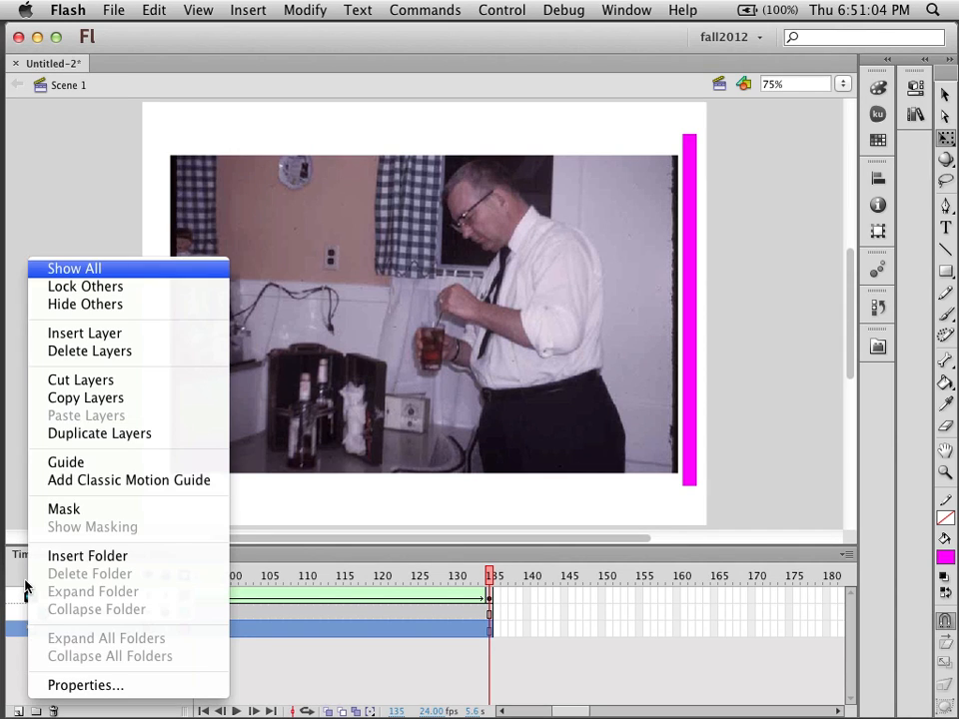
left_click(61, 463)
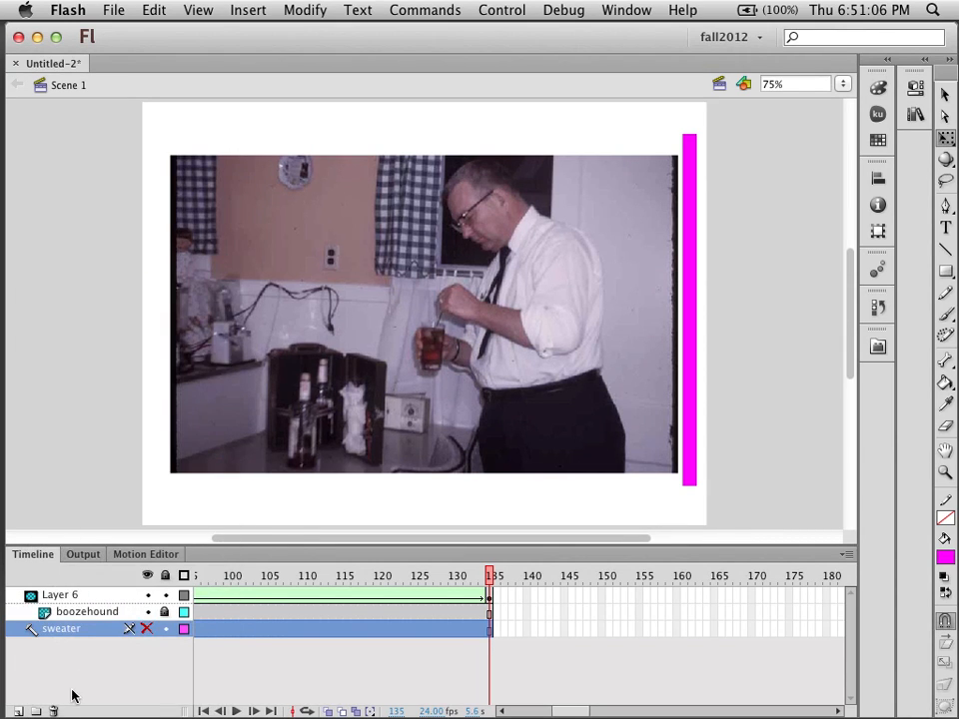
Test the movie with the sweater layer as a guide, close the preview and return to the start of the timeline.
key("super+Return")
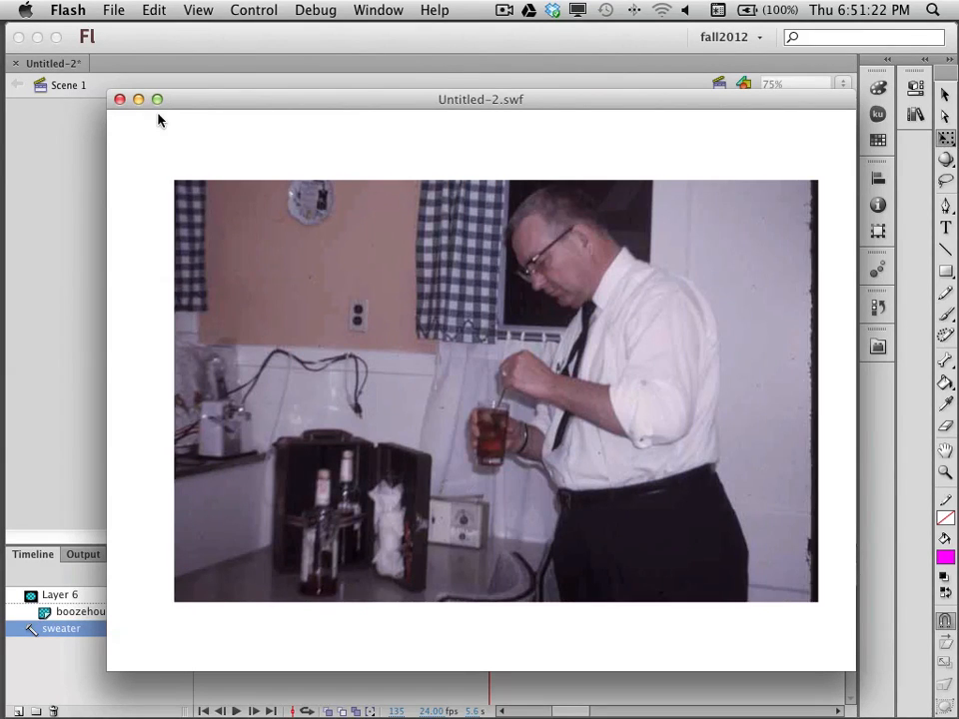
left_click(118, 100)
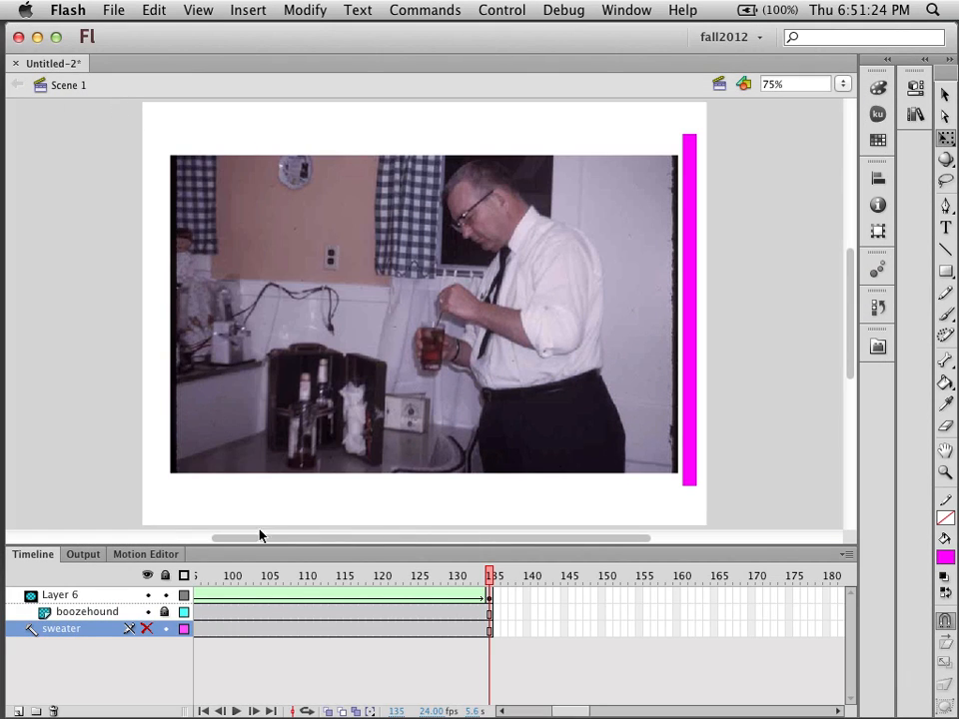
left_click_drag(565, 712, 268, 700)
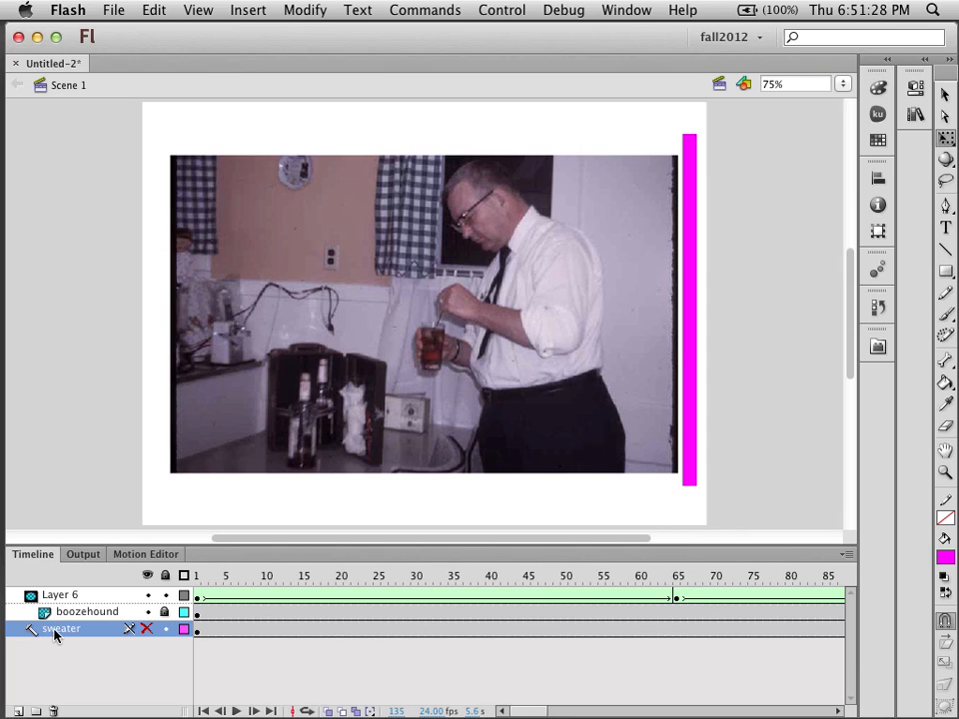
Add a new layer above the sweater layer and paste a copy of the boozehound photo in place on its first frame.
left_click(17, 711)
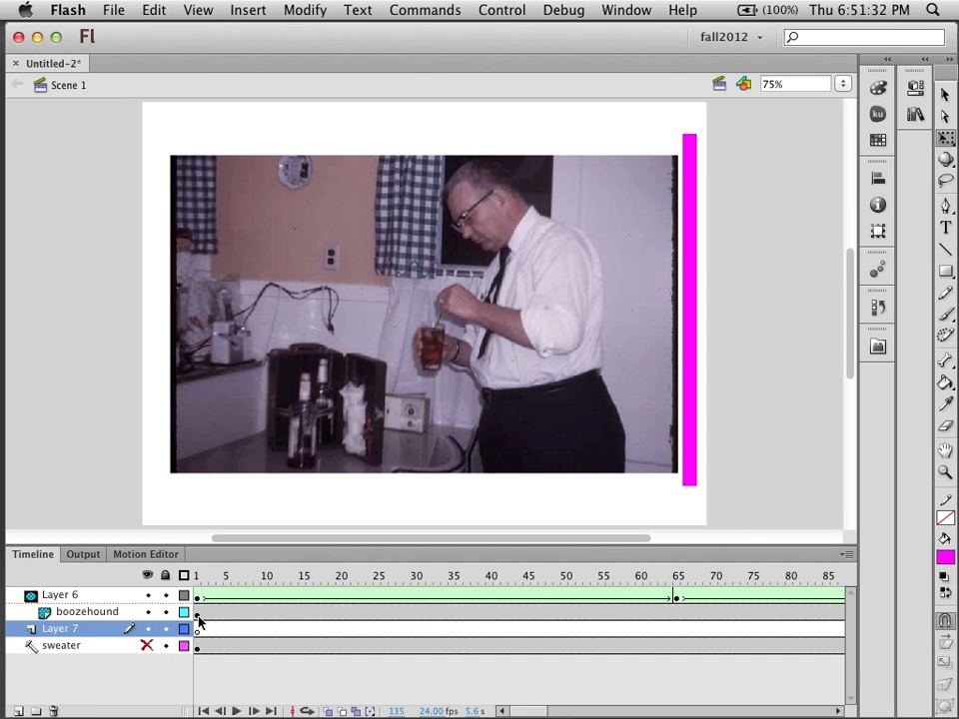
left_click(110, 612)
left_click(32, 470)
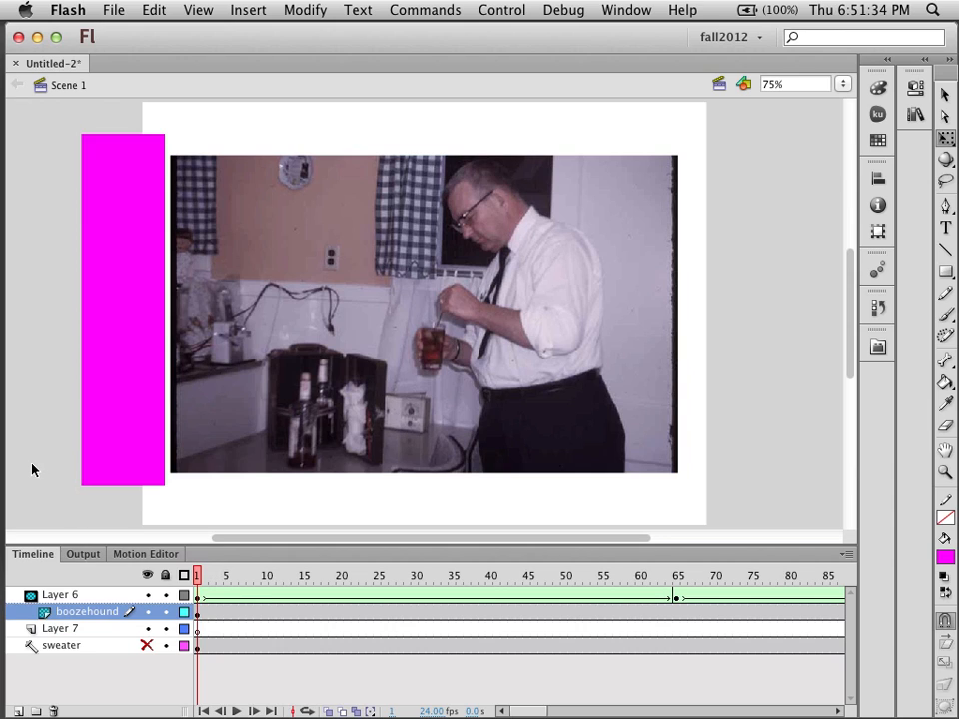
key("v")
left_click(319, 339)
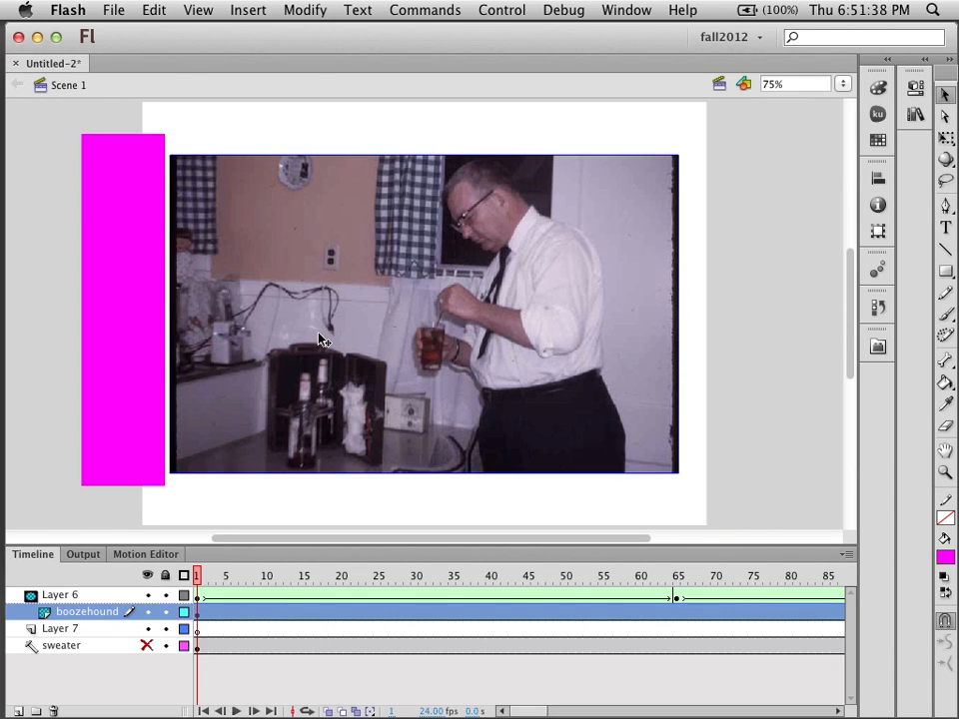
left_click(198, 630)
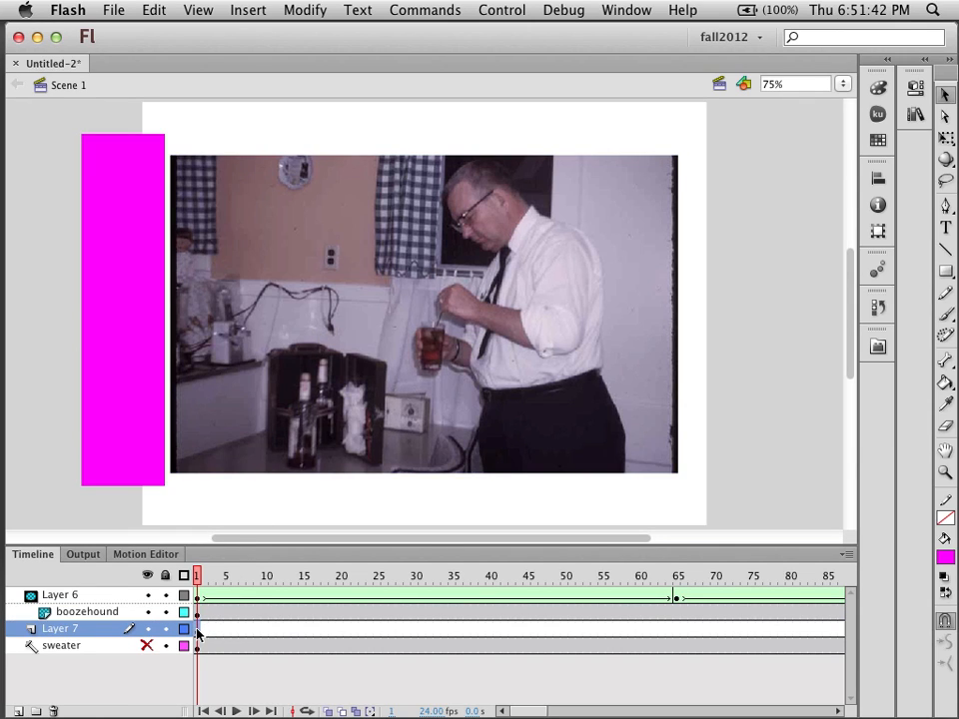
key("super+shift+v")
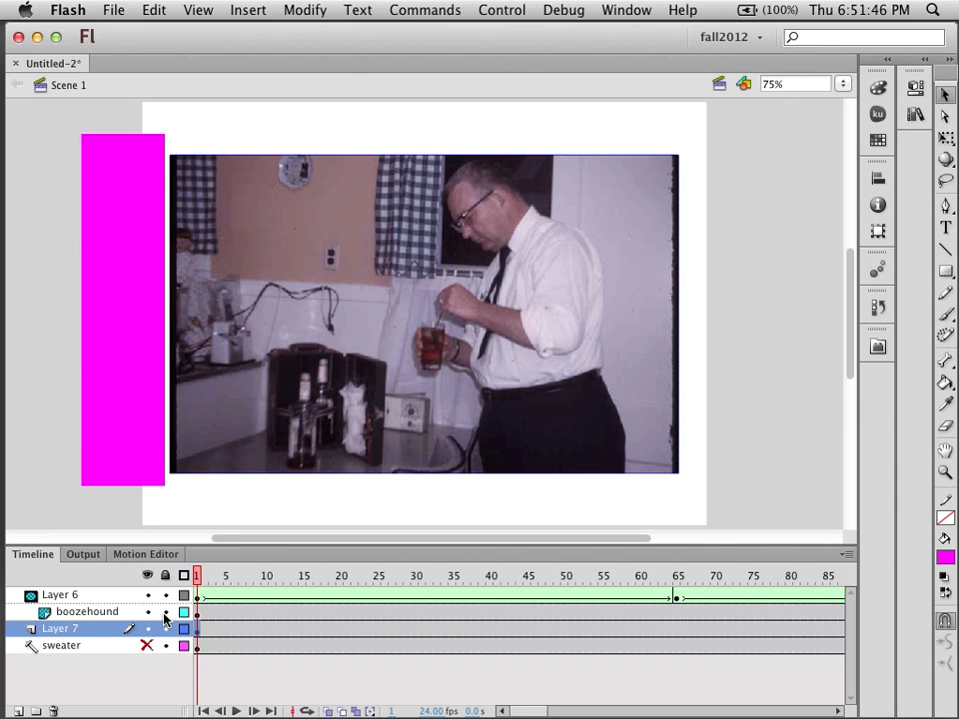
Hide the boozehound and mask layers, and convert the pasted photo into a movie clip symbol named mrDrinky.
left_click(148, 612)
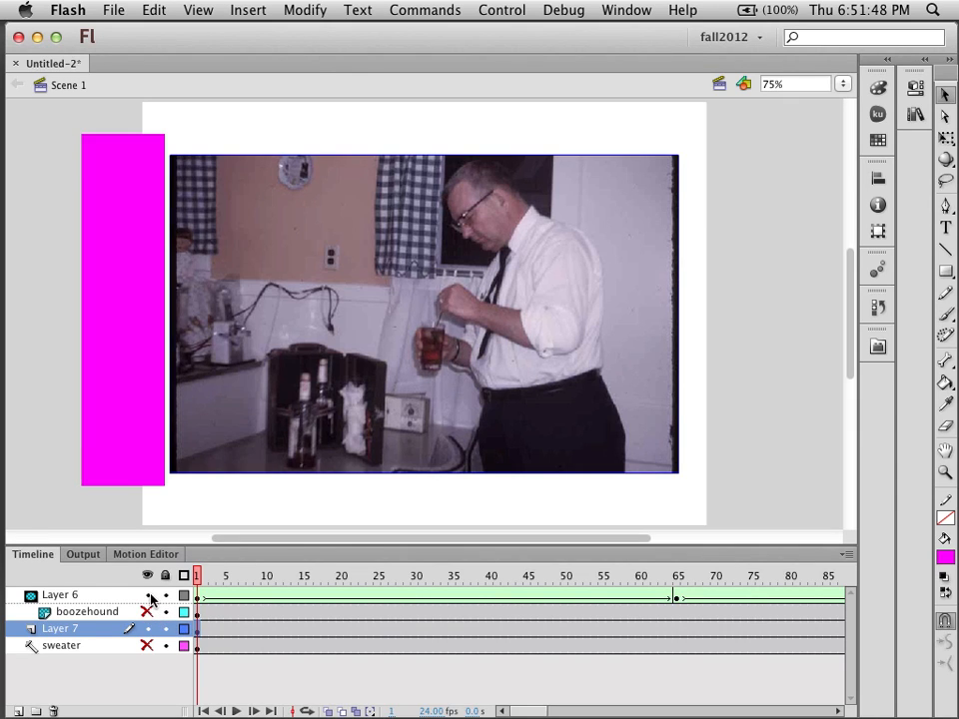
left_click(148, 595)
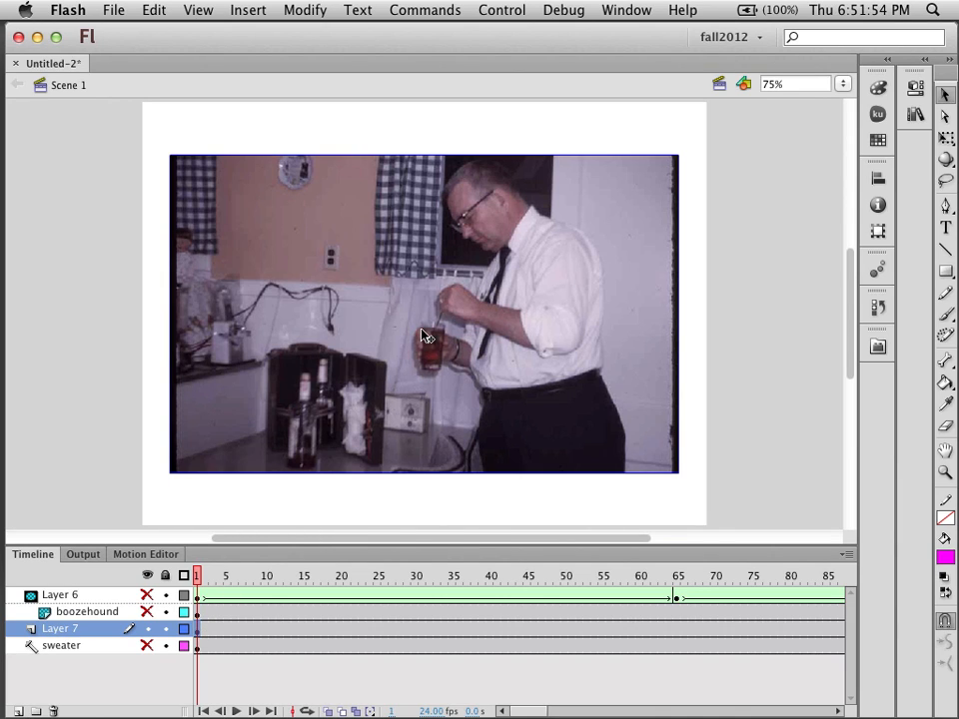
right_click(390, 306)
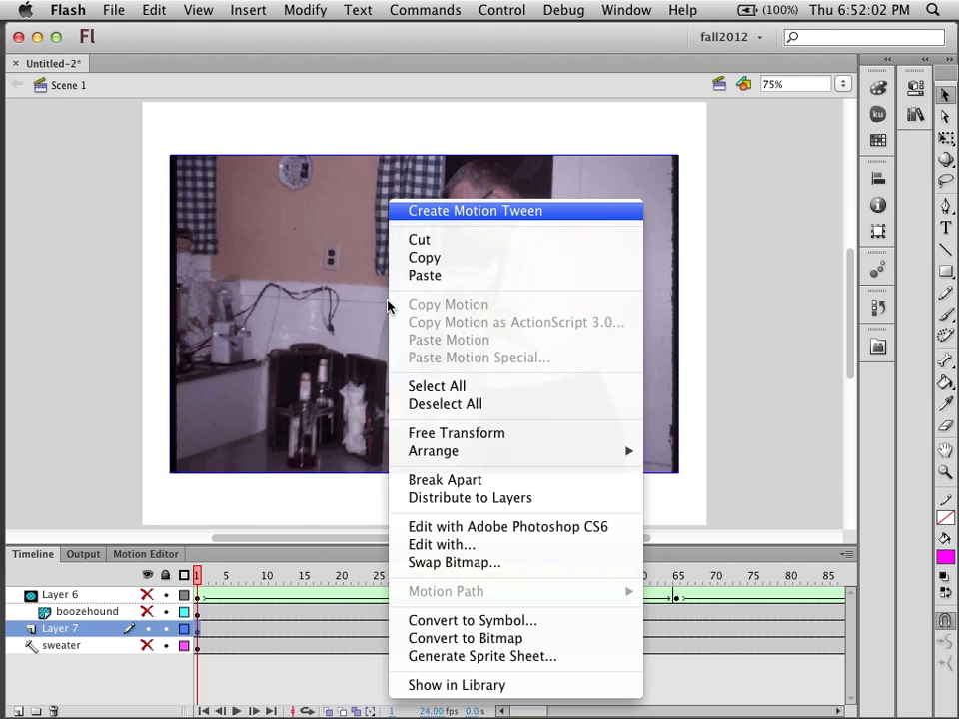
left_click(461, 622)
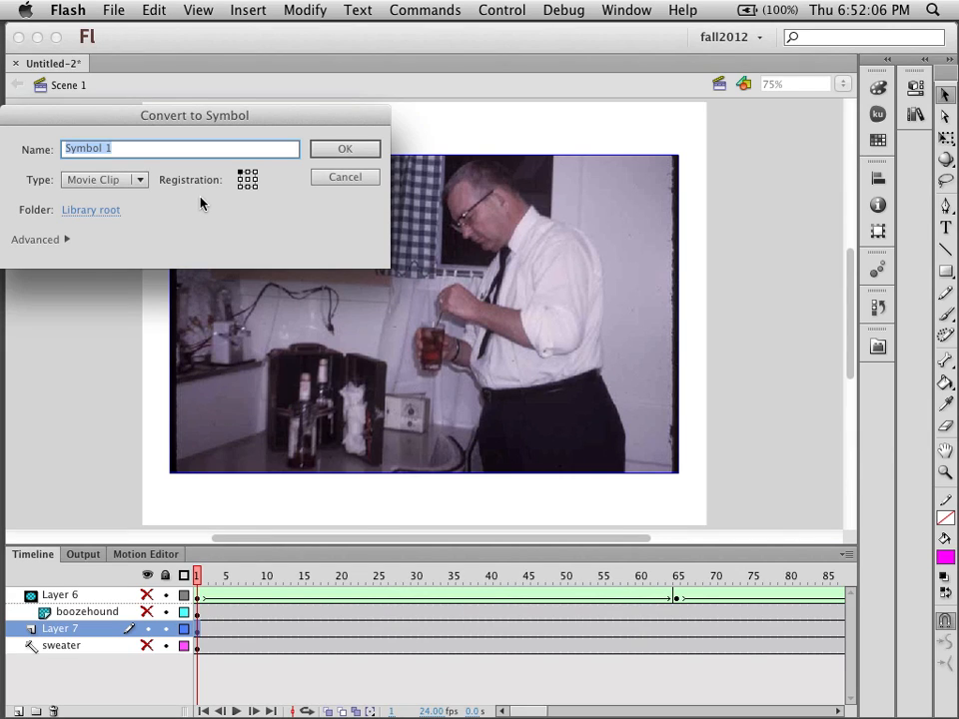
type("mrDrinky")
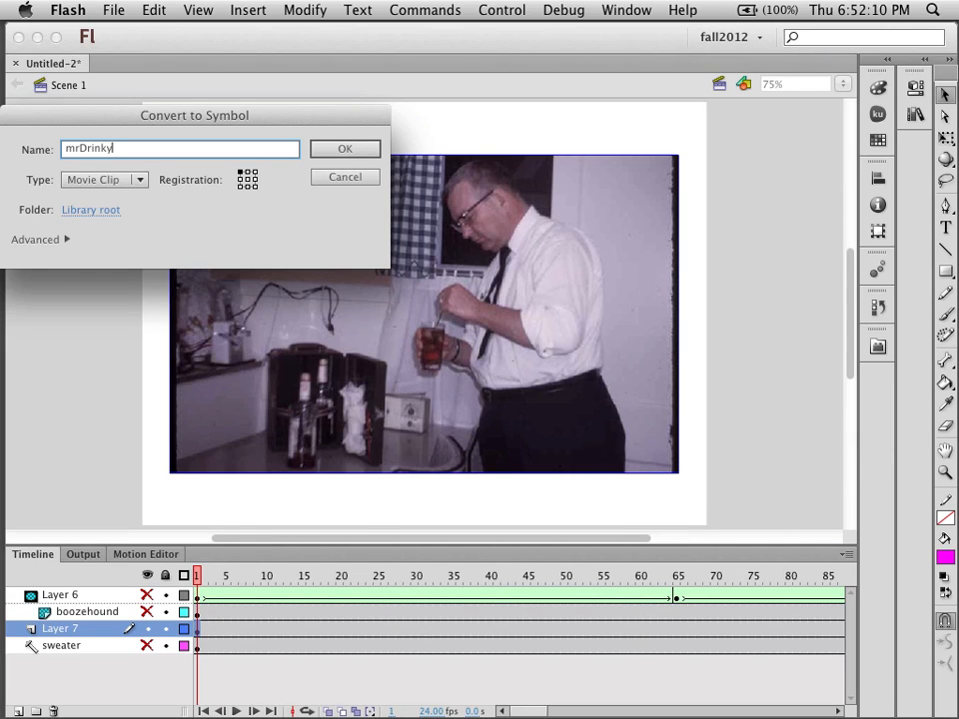
left_click(336, 152)
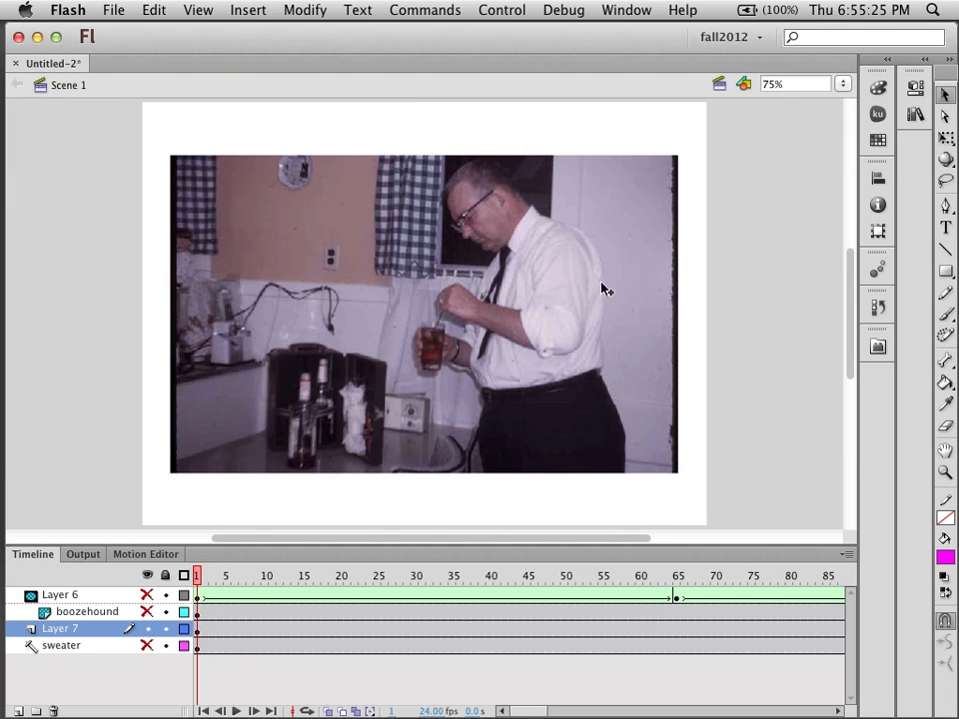
Add an Adjust Color filter to the mrDrinky instance and lower its saturation until the photo is fully black and white.
key("ctrl+z")
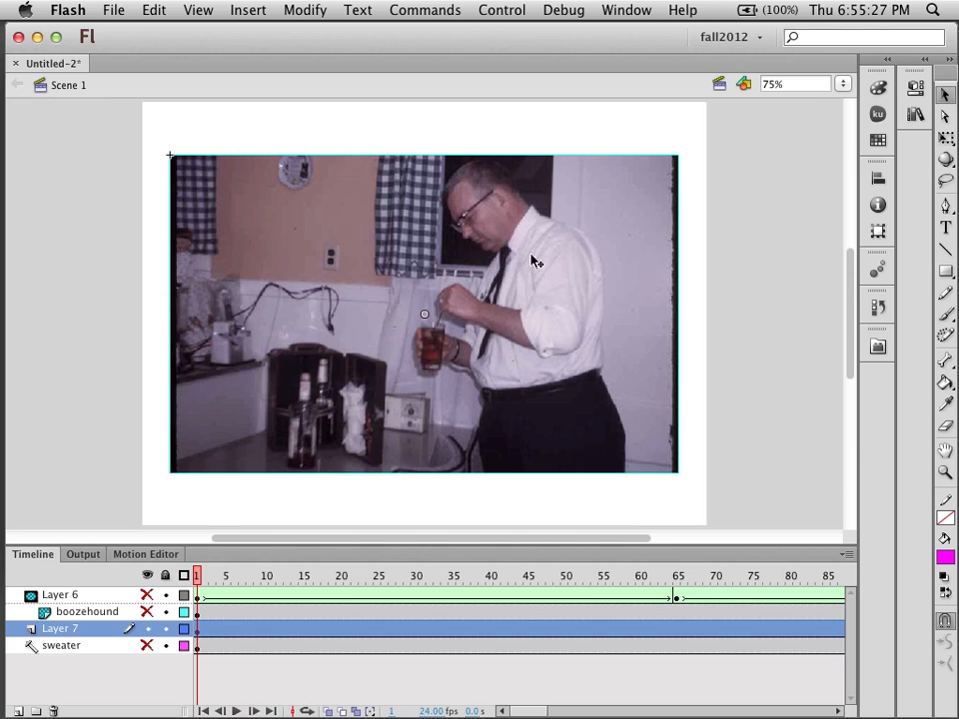
left_click(913, 89)
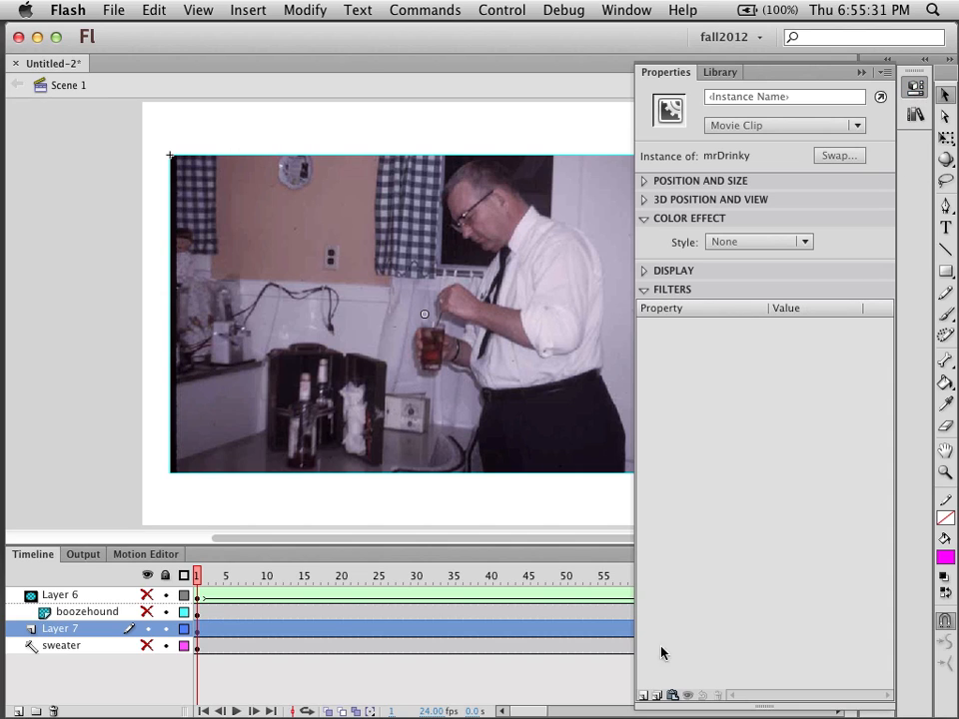
left_click(645, 697)
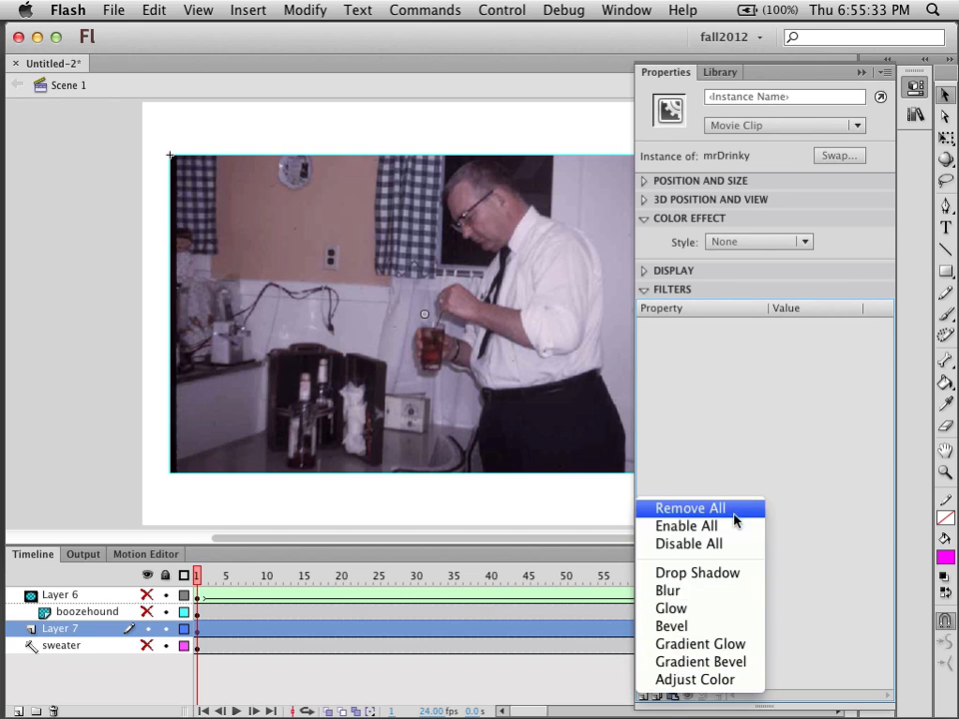
left_click(715, 684)
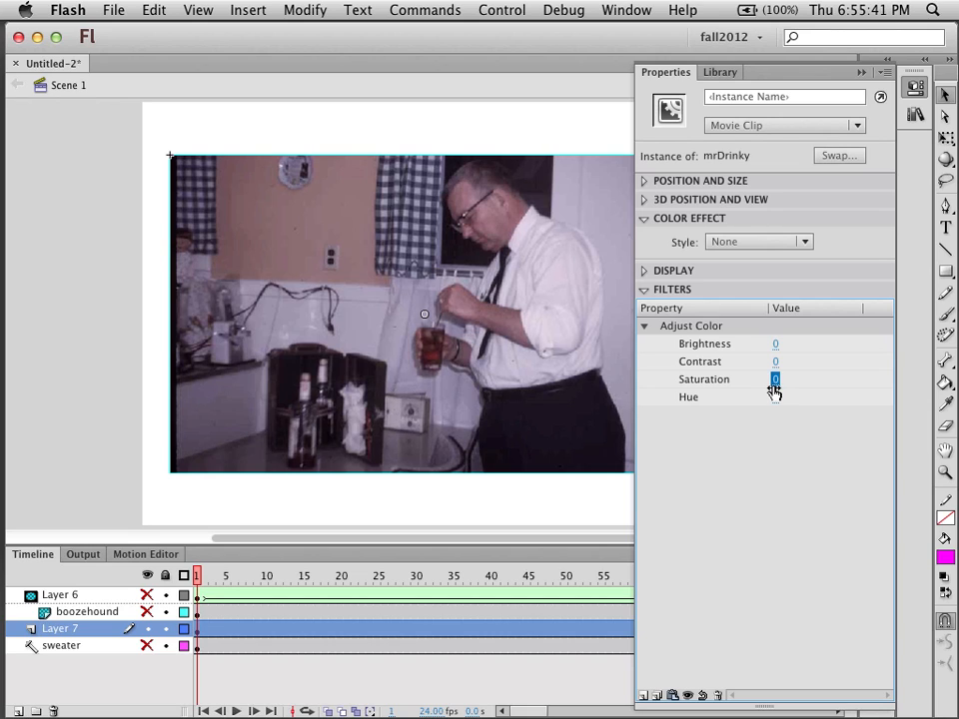
left_click_drag(775, 391, 733, 381)
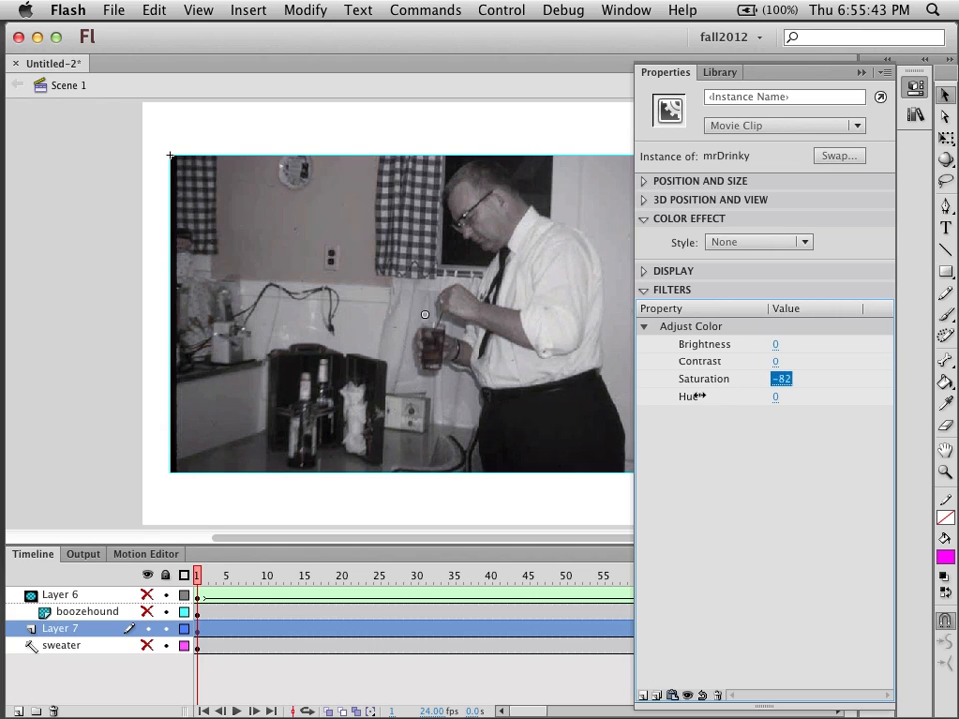
left_click_drag(684, 394, 668, 388)
left_click(861, 73)
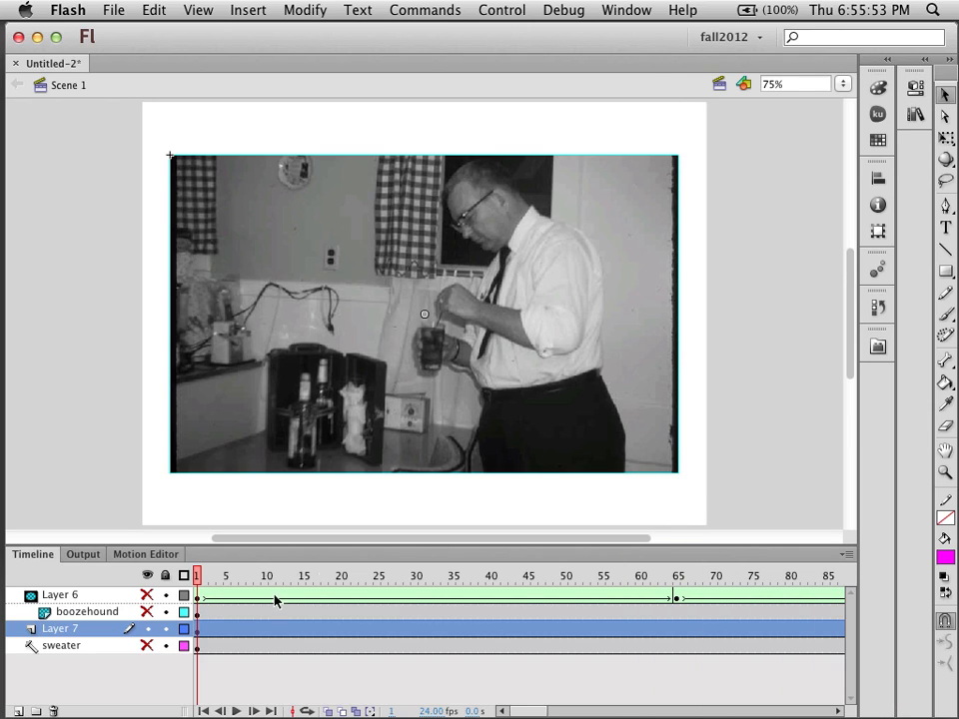
Show the boozehound and mask layers again and lock all layers to preview the mask on stage.
left_click(148, 611)
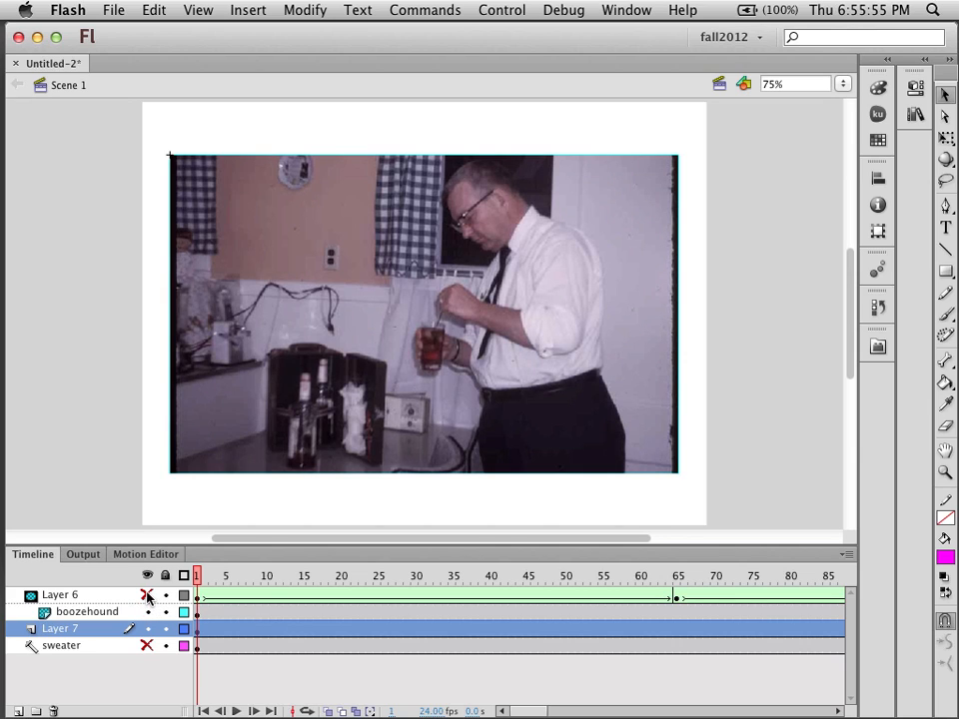
left_click(147, 596)
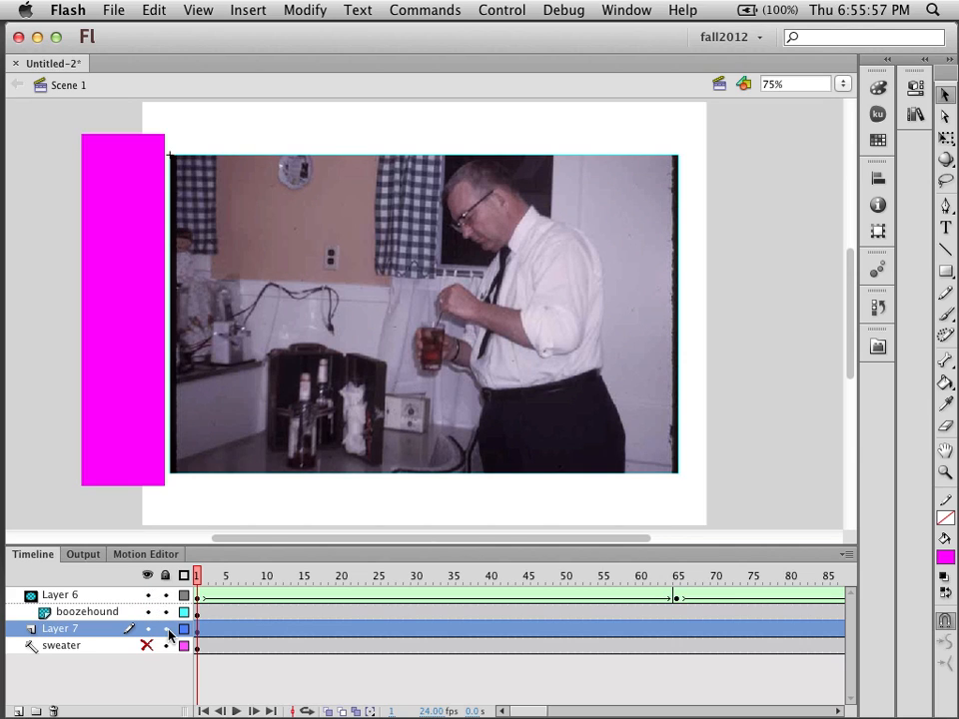
left_click(166, 576)
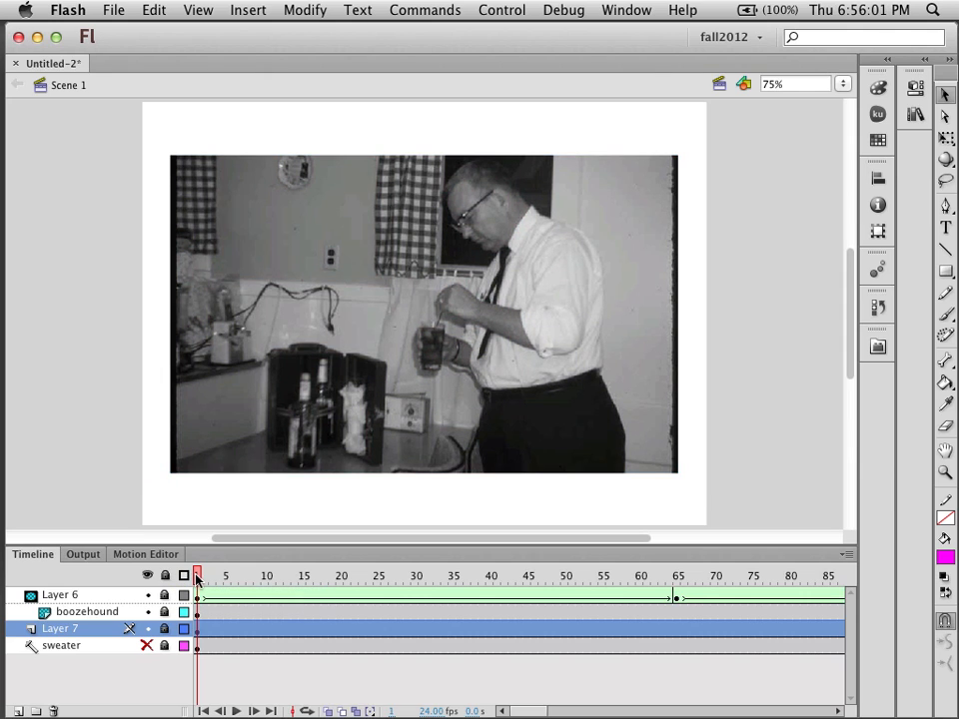
Scrub the timeline from frame 1 to frame 42 to check the colour wipe, and test the movie.
left_click_drag(196, 579, 503, 528)
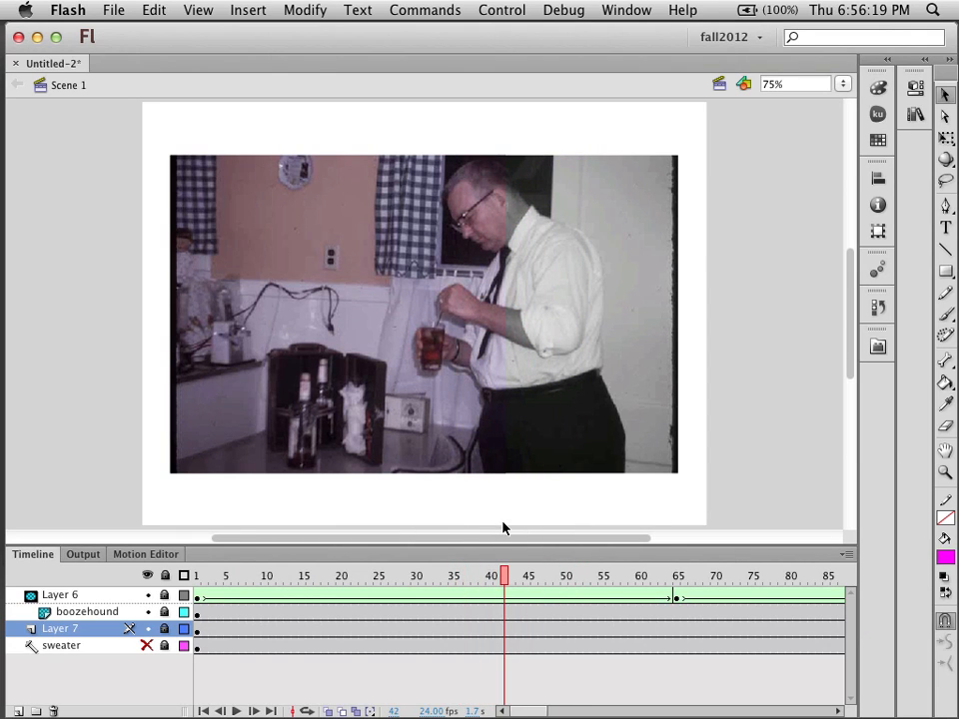
key("super+Return")
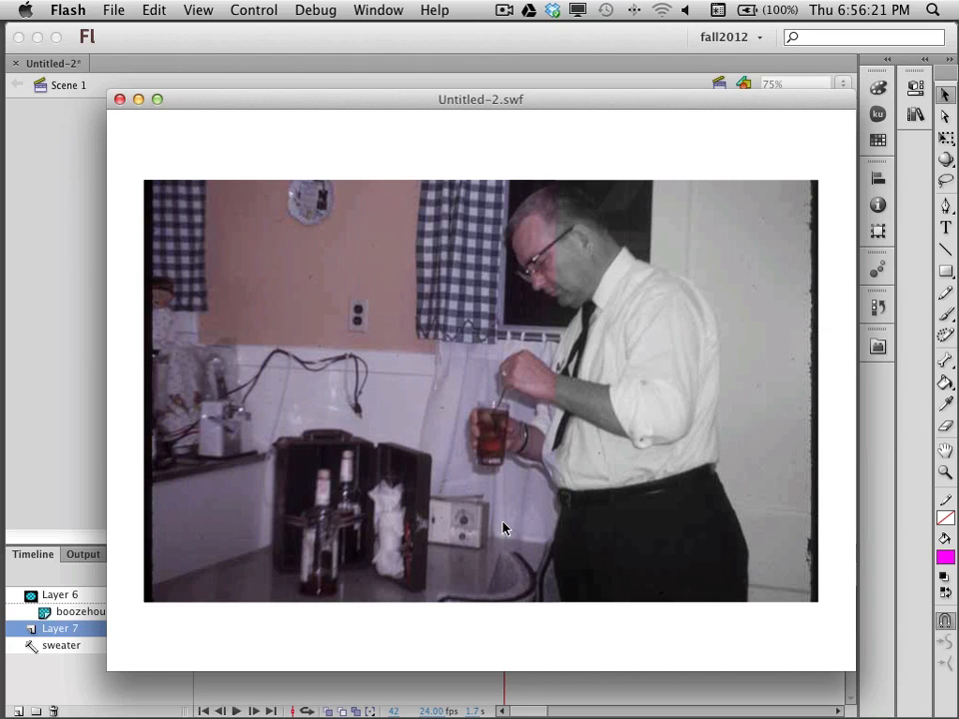